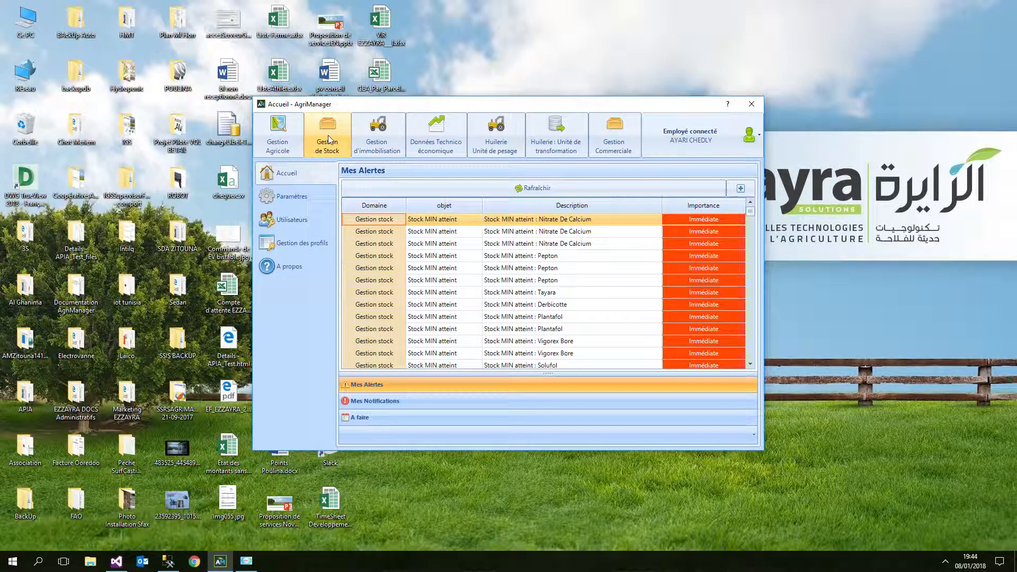
Step: Open the stock management module and display its list of articles
click(329, 140)
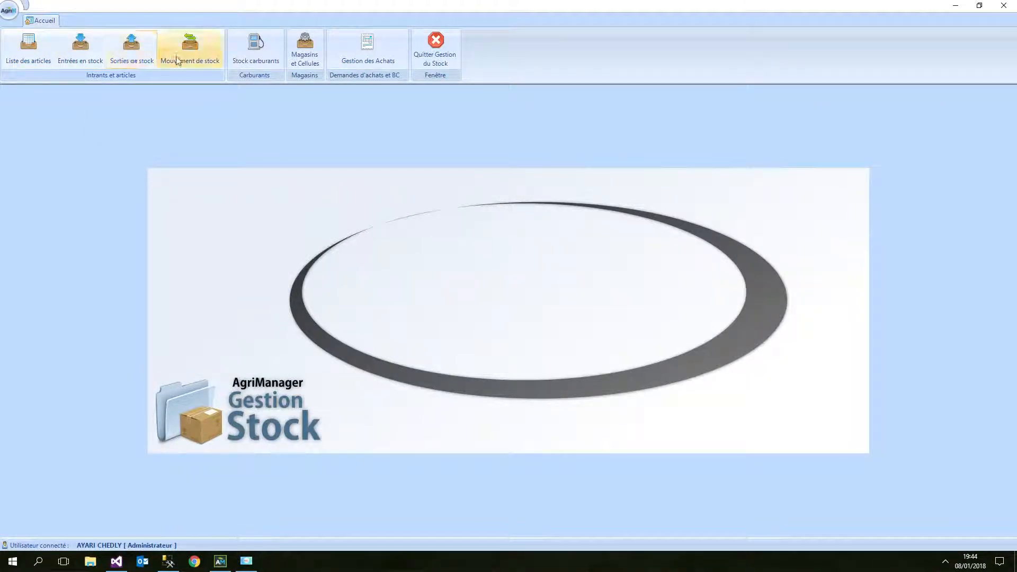
click(256, 51)
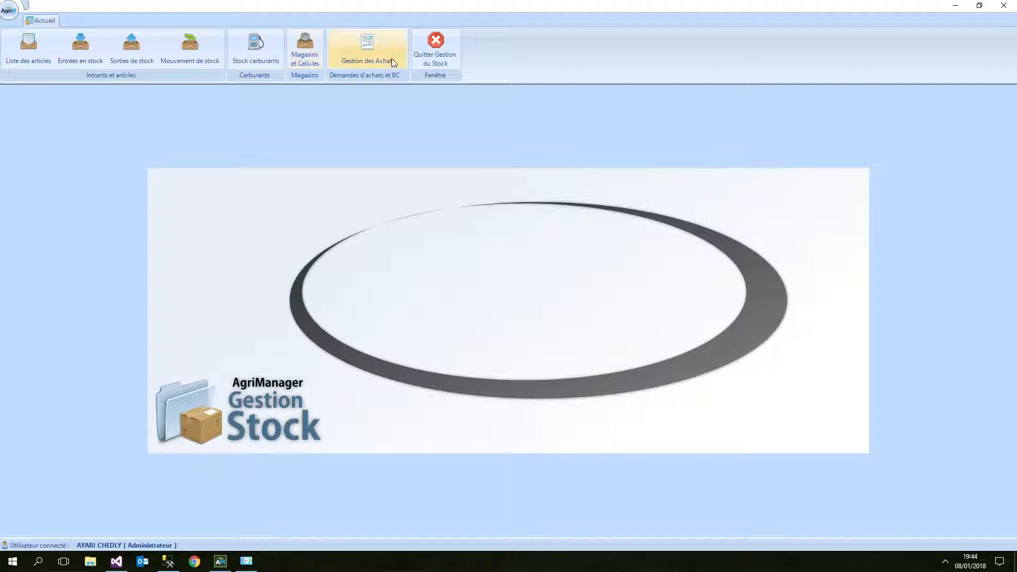
click(30, 46)
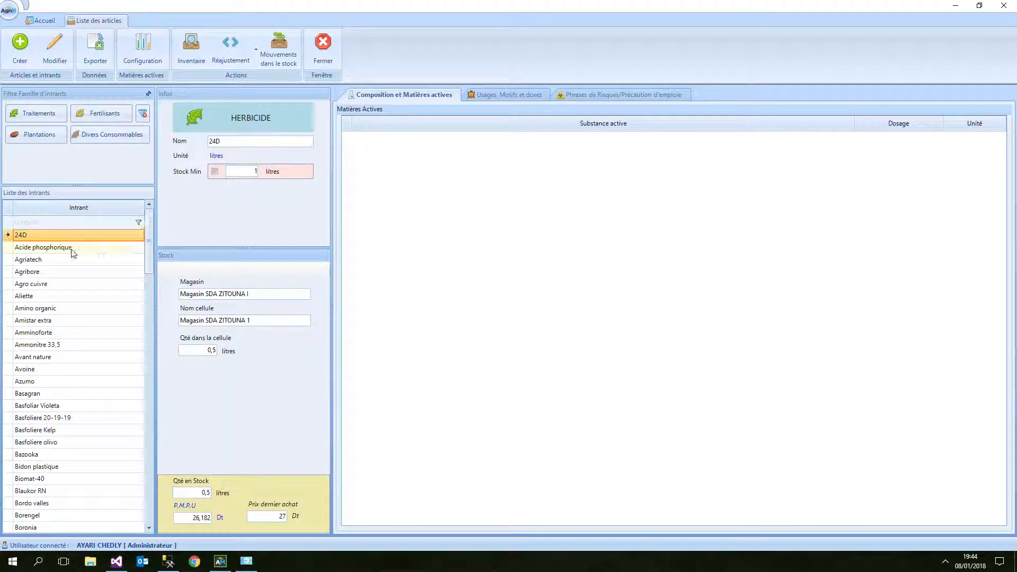
Step: Review the Acide phosphorique article's name, minimum stock, store, cell, quantities, average price and last purchase price
click(72, 248)
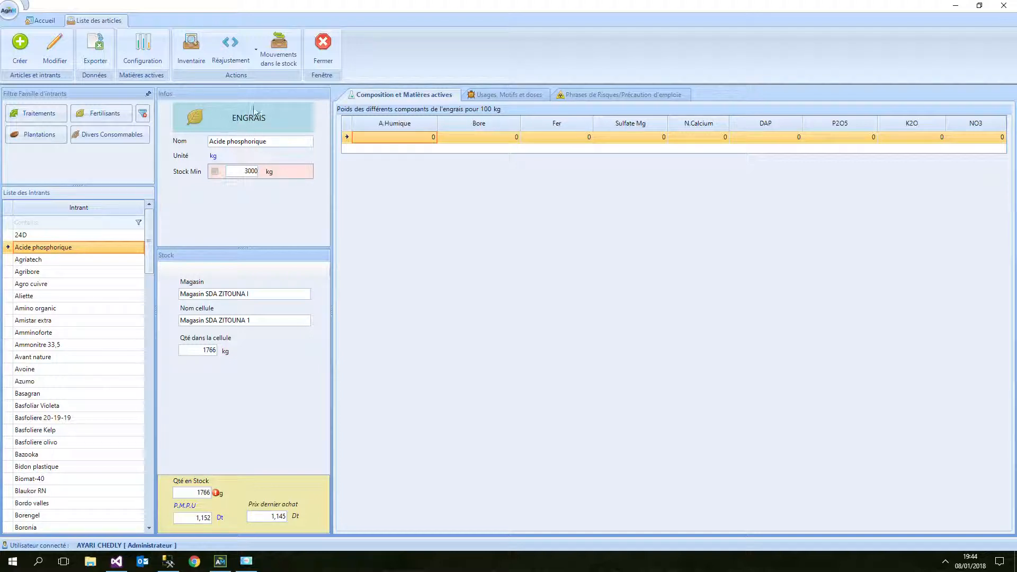
click(277, 140)
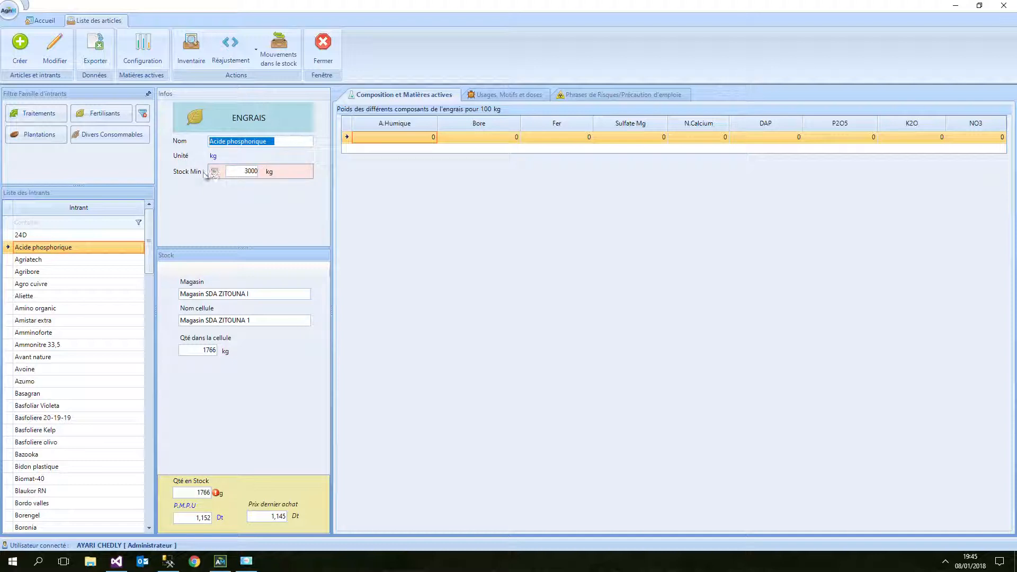
drag(234, 172, 276, 175)
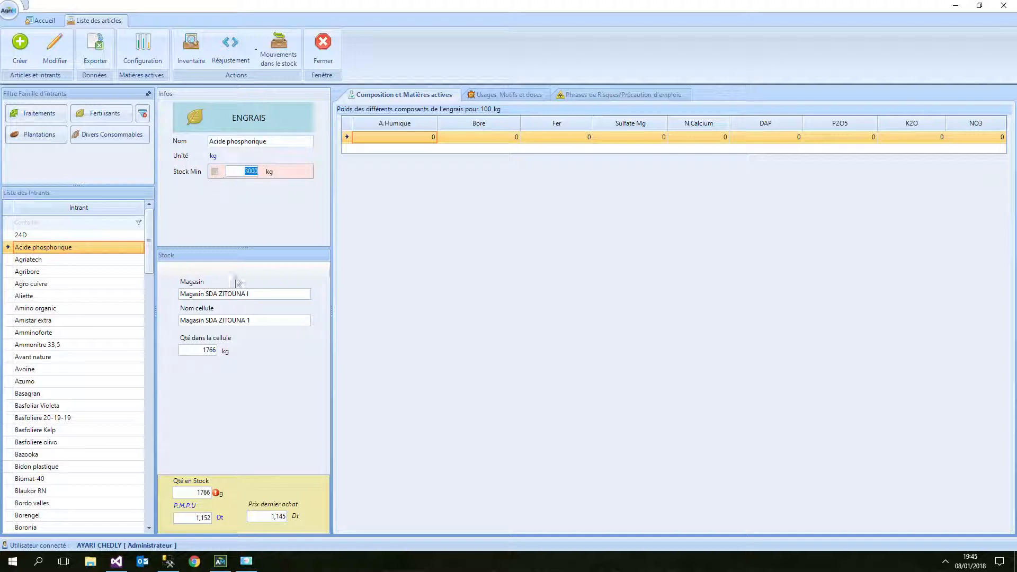
drag(254, 294, 168, 291)
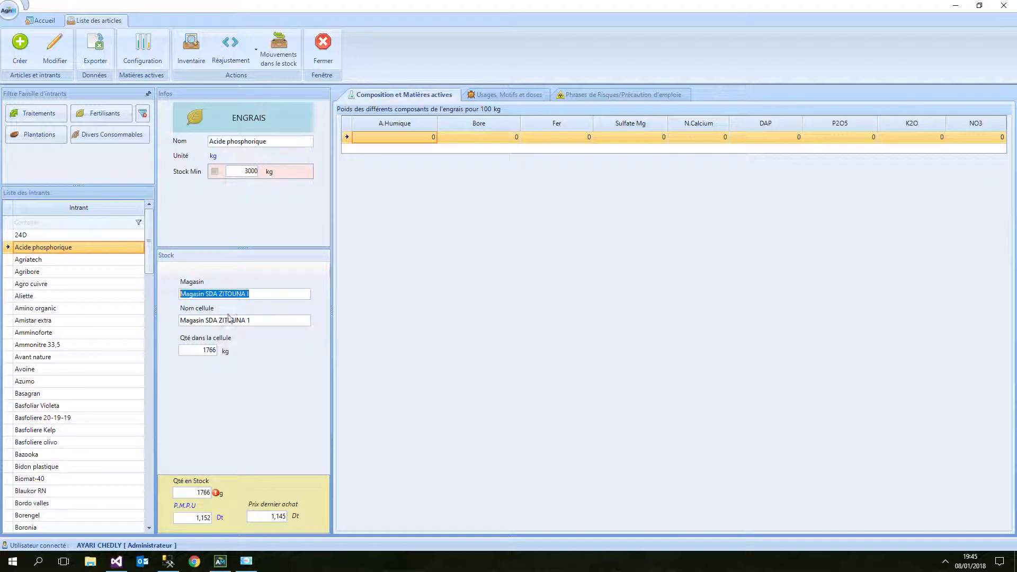
drag(272, 320, 175, 321)
click(198, 350)
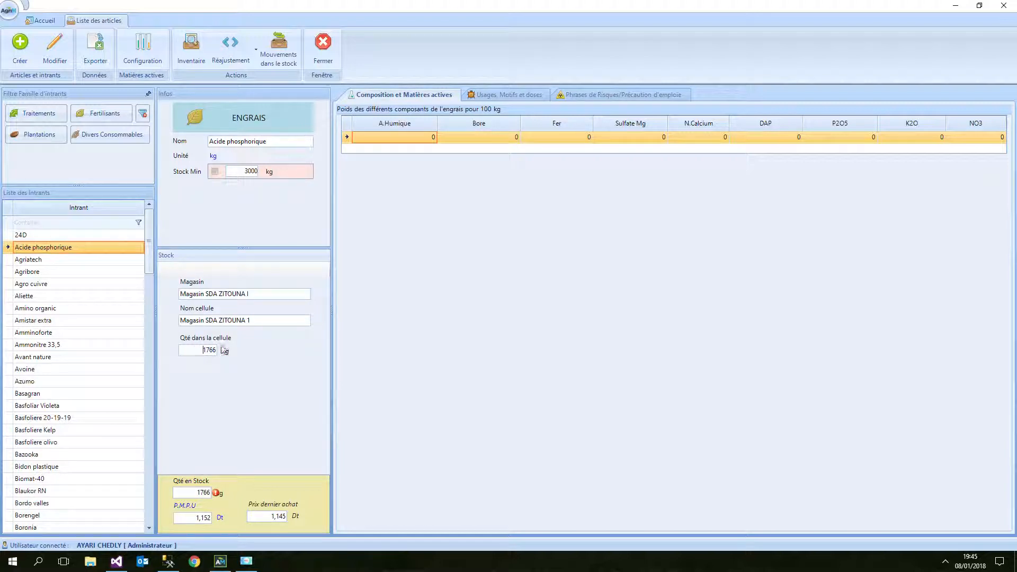
drag(195, 493, 240, 492)
drag(180, 518, 286, 517)
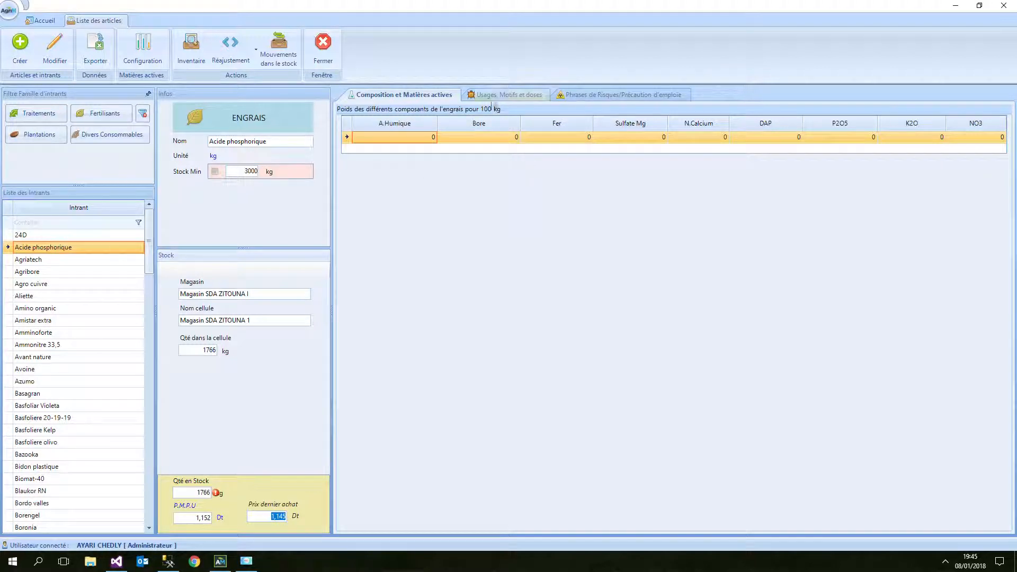
Step: View Acide phosphorique's usages and doses, its risk and precaution phrases, and its composition
click(488, 93)
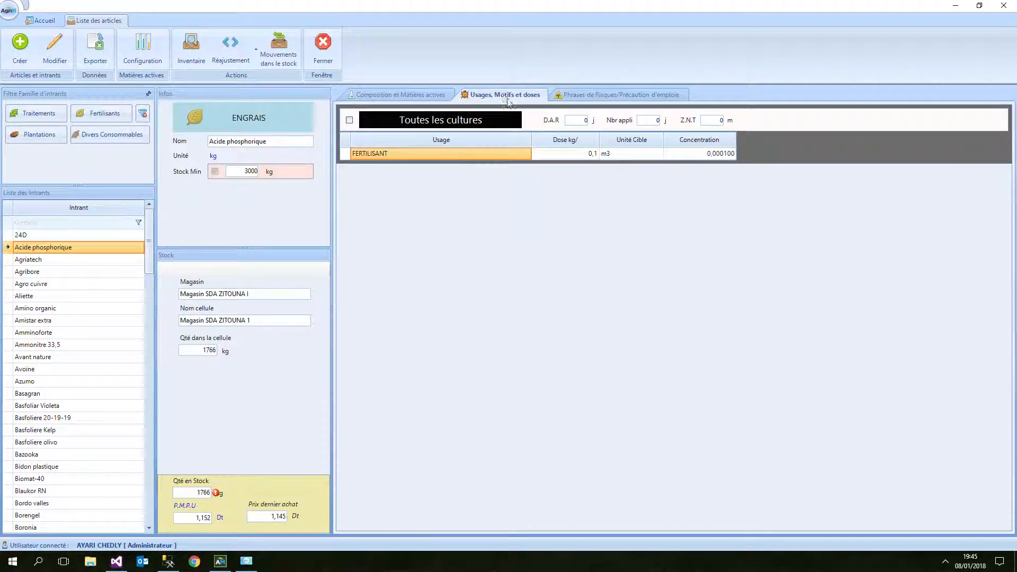
click(603, 98)
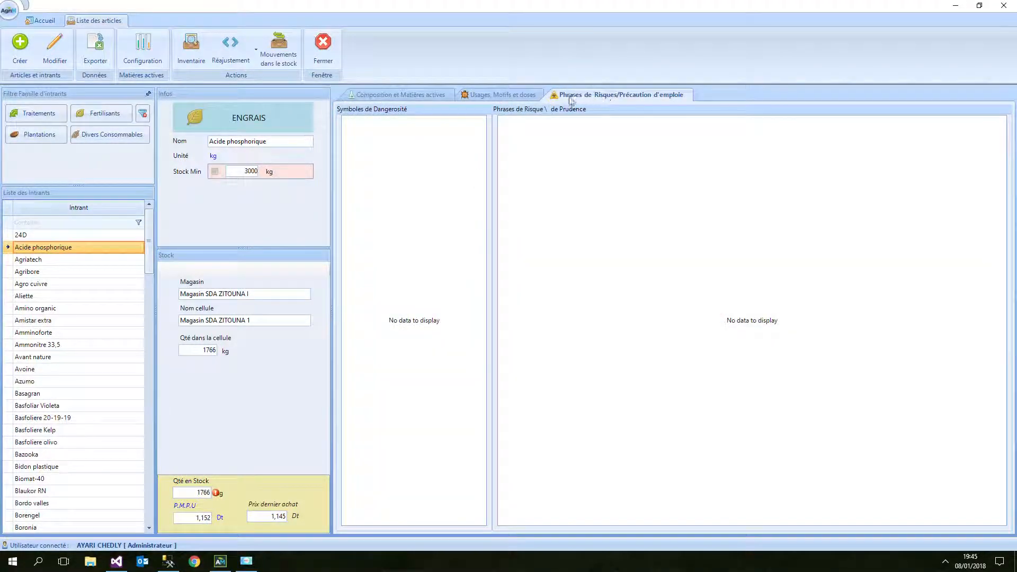
click(501, 95)
click(435, 98)
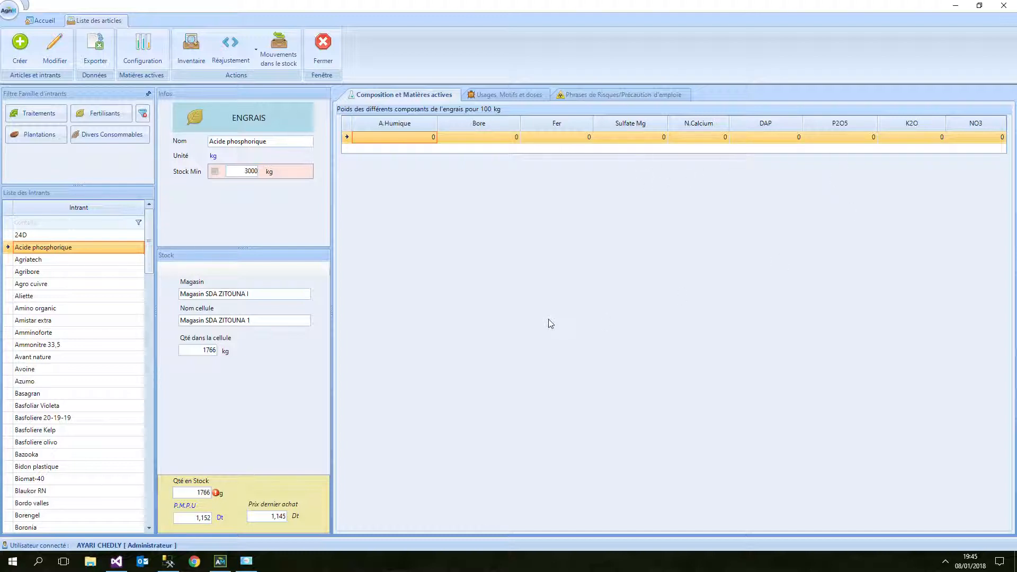
Step: Examine the D.A.R, number of applications and Z.N.T values in Acide phosphorique's usages and doses
click(505, 95)
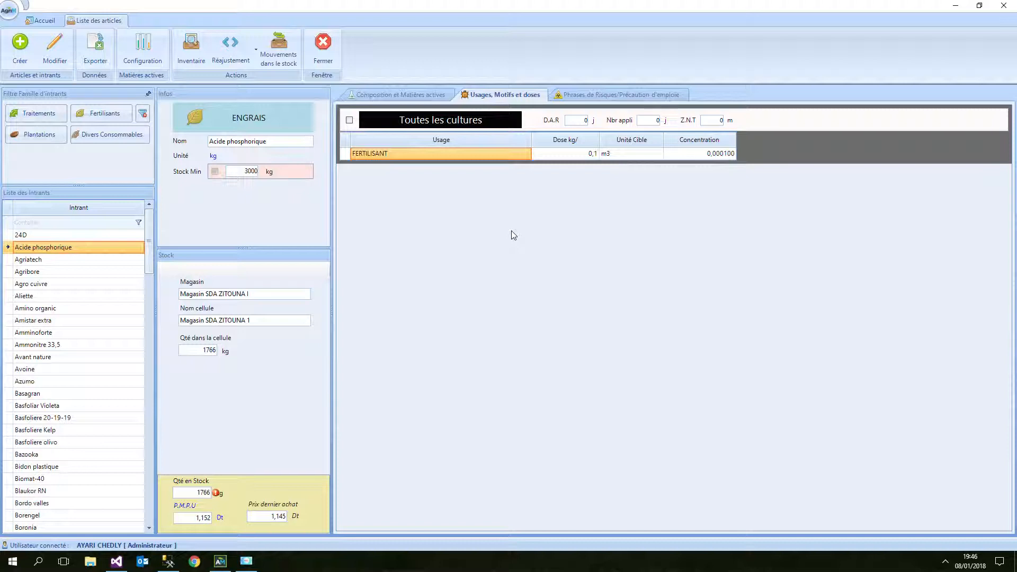
click(581, 121)
click(640, 120)
click(710, 122)
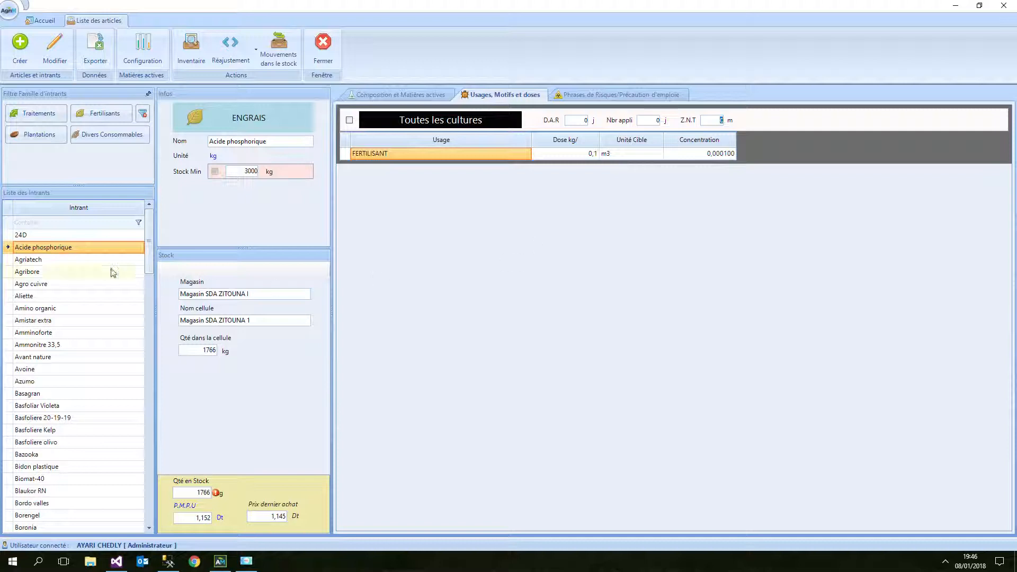
Step: Examine the target unit and concentration of Agriatech's weed-killing usage on olive trees
click(42, 262)
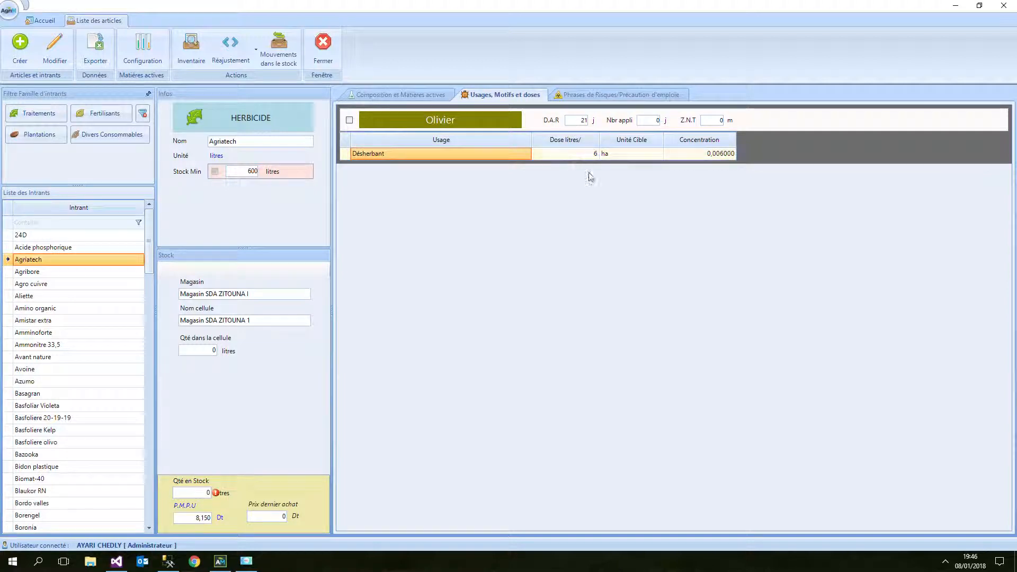
click(625, 155)
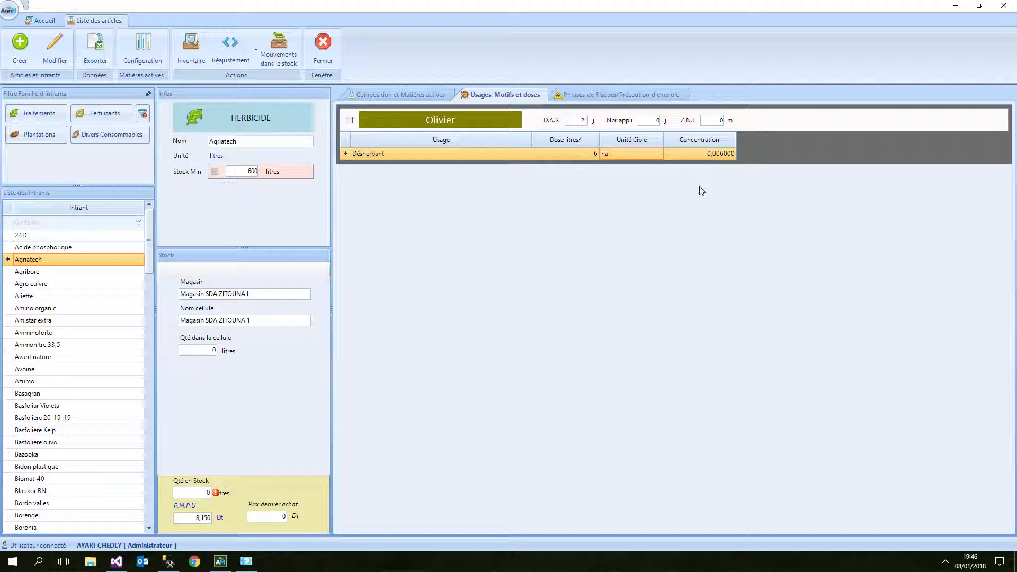
click(700, 154)
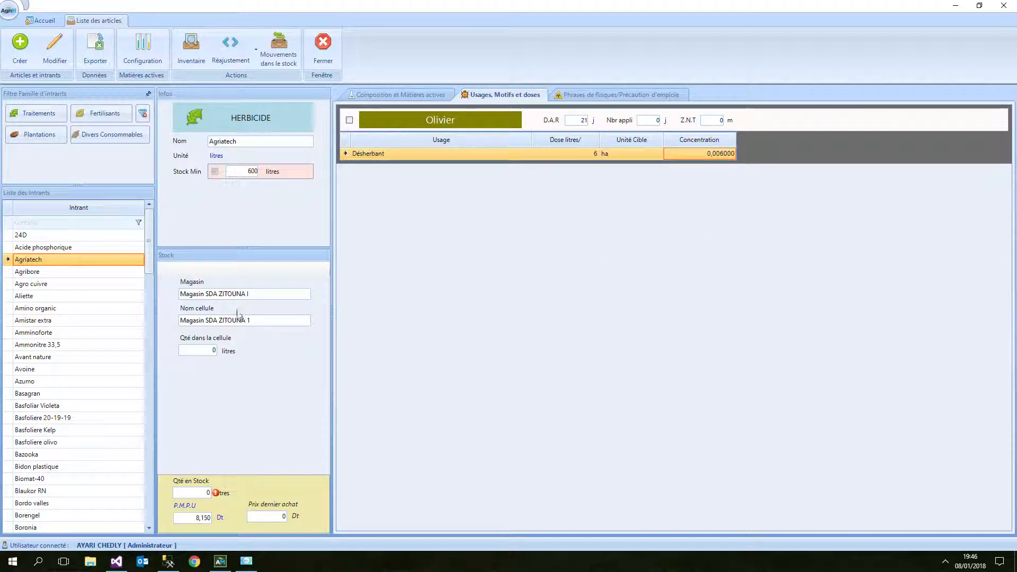
Step: Compare the usages and doses of Agribore, Agro cuivre, Aliette and Amino organic
click(35, 272)
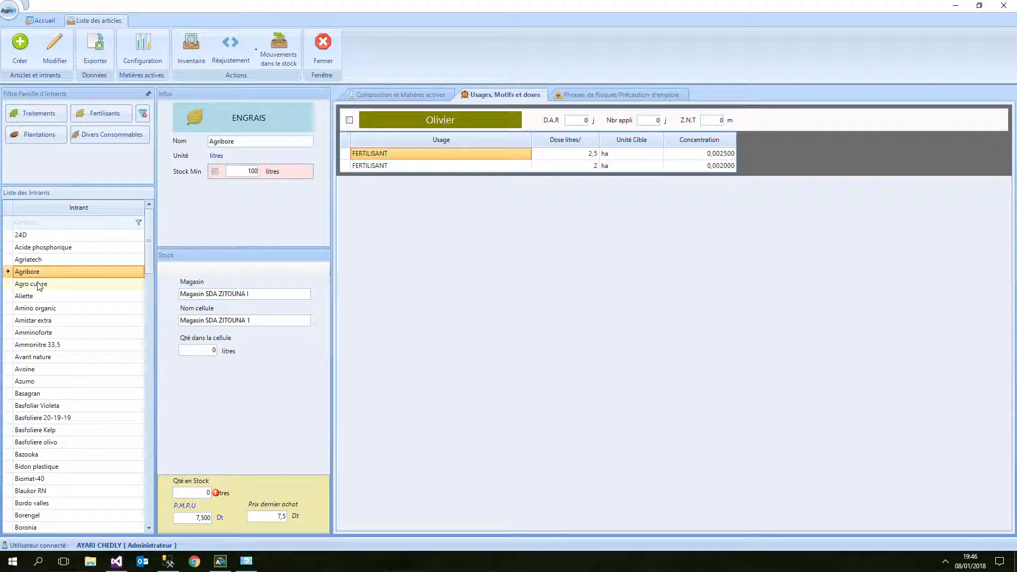
click(38, 284)
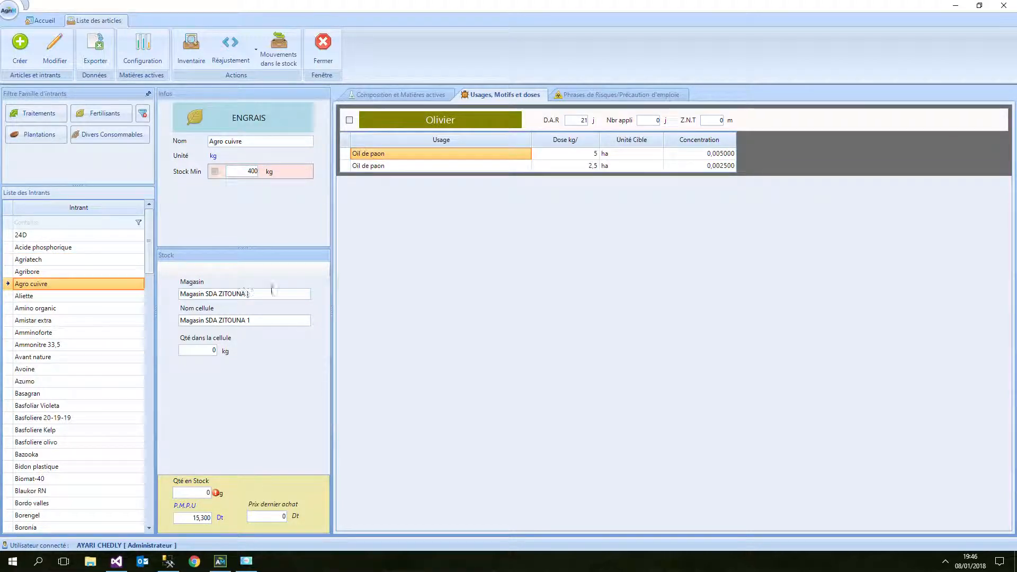
click(53, 296)
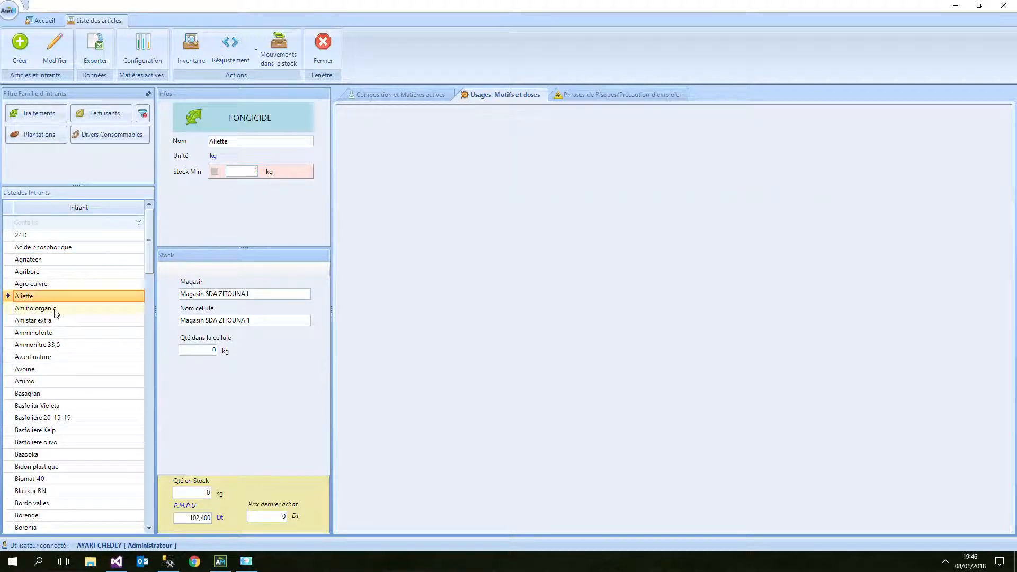
click(54, 308)
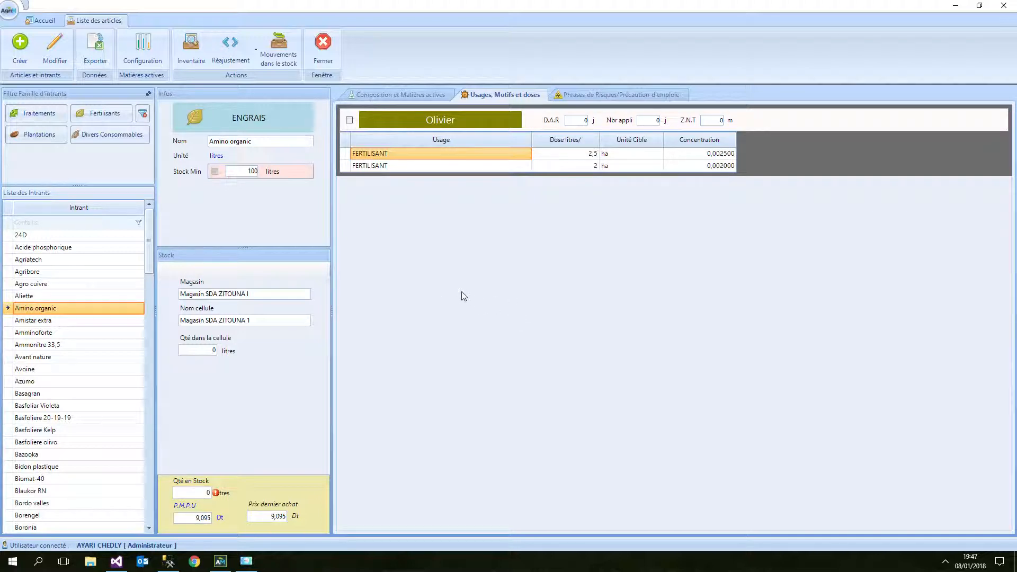
click(604, 92)
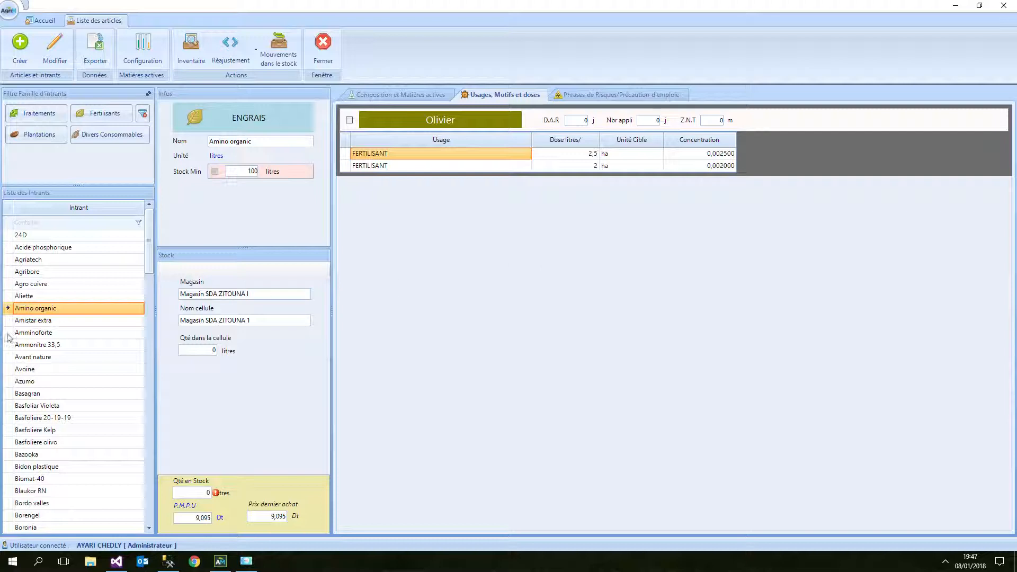
Step: View Amistar extra's usages and examine both fertiliser dose lines of Ammonitre 33,5
click(66, 320)
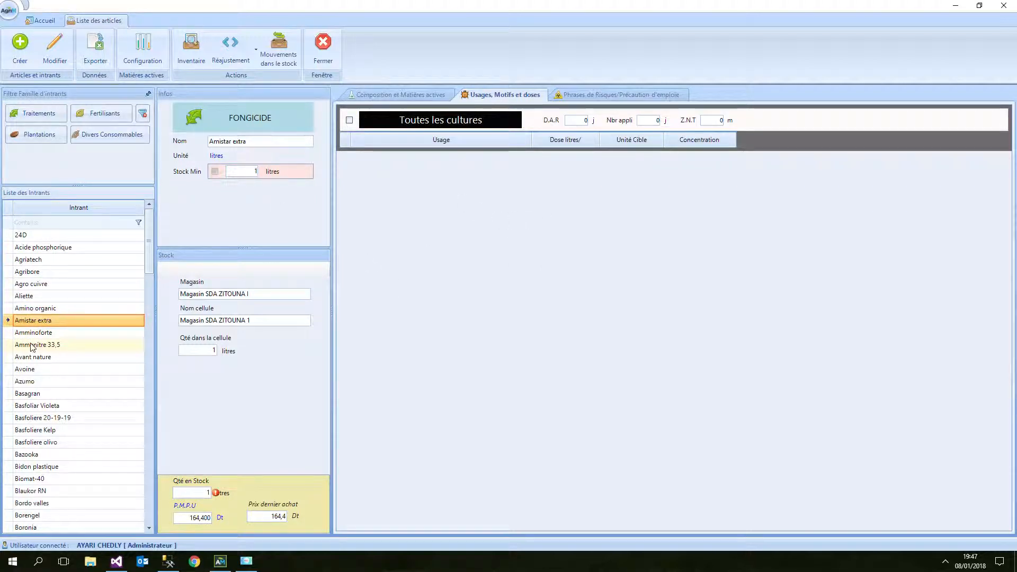
click(65, 344)
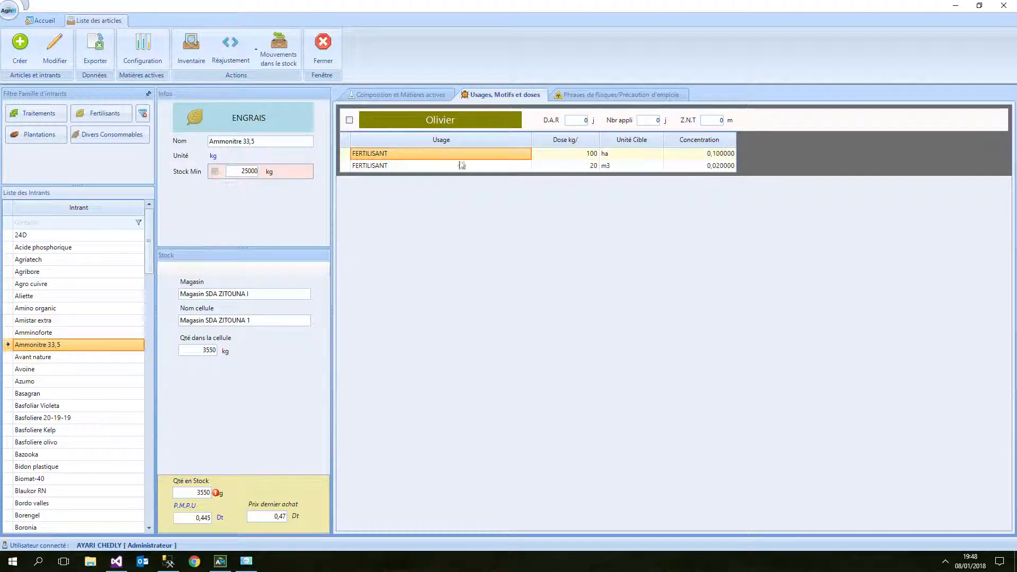
click(571, 153)
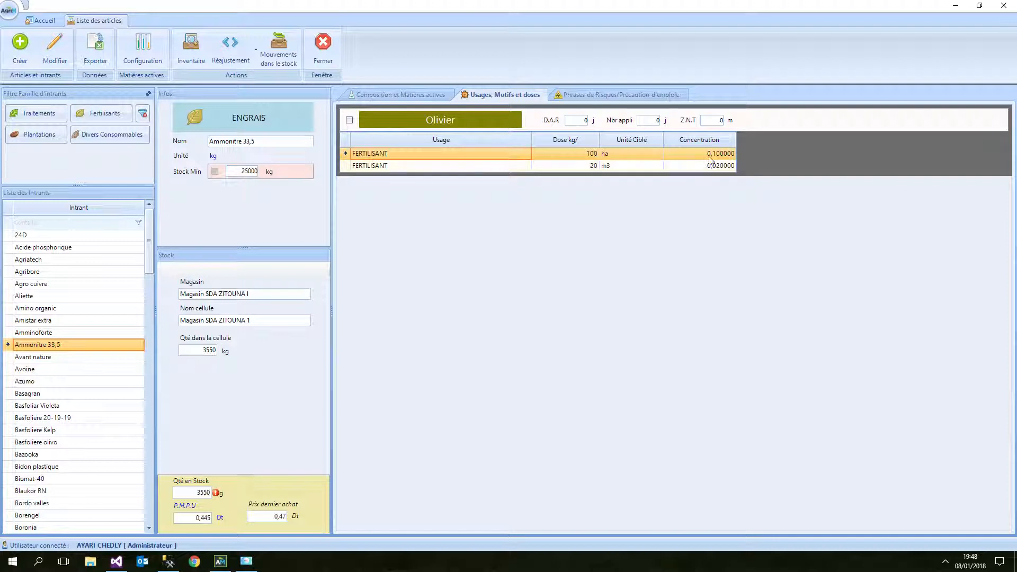
click(477, 166)
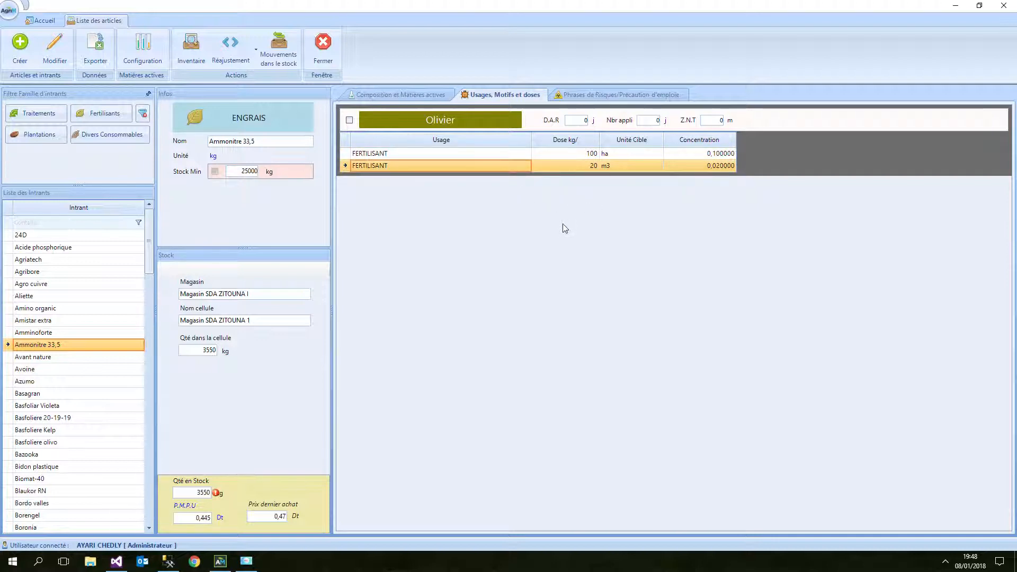
Step: View the article details and usages of Avoine and Azumo
click(69, 374)
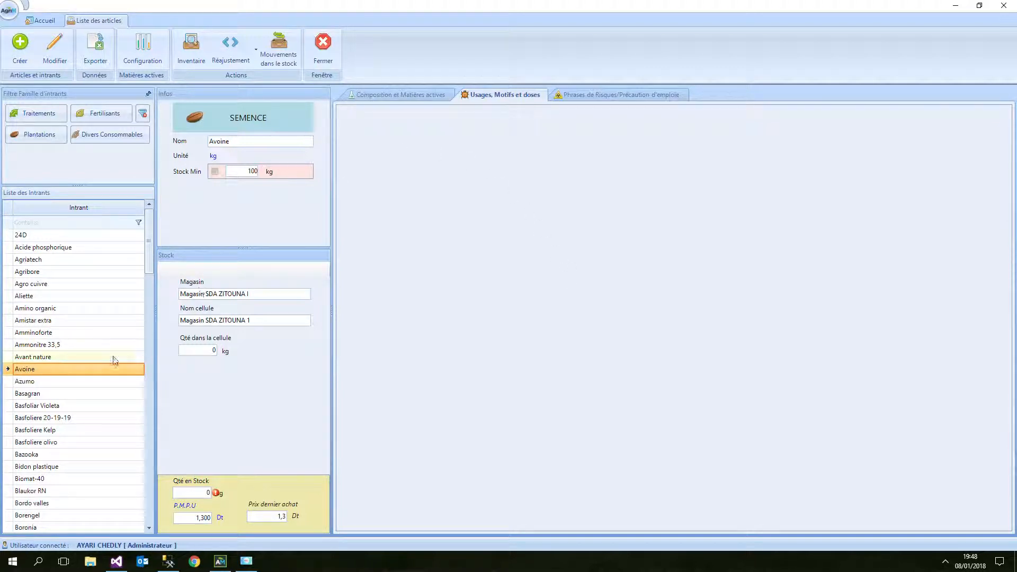
click(42, 382)
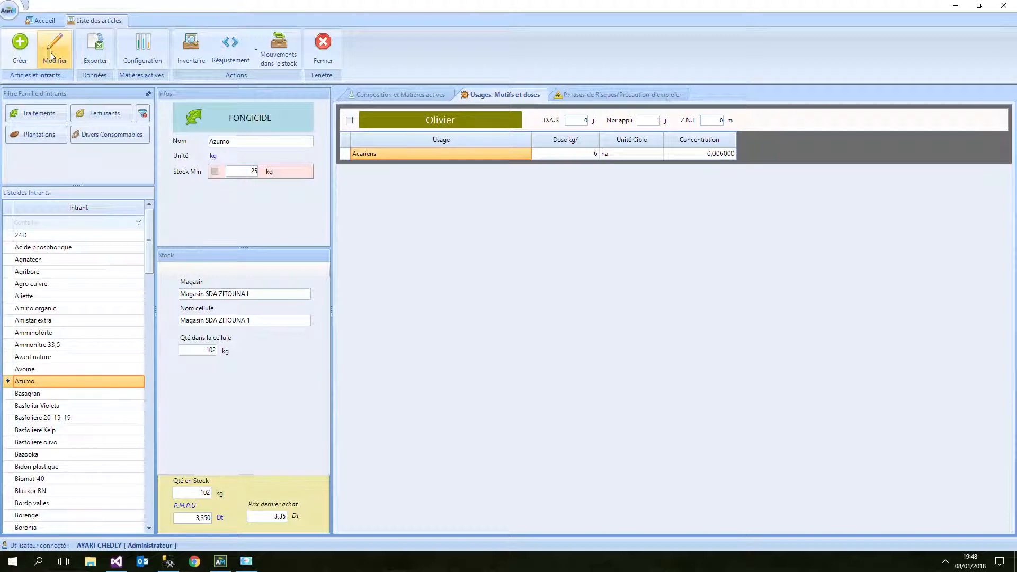
Step: Filter the input list to the Traitements family, and view and close the list of active substances
click(45, 121)
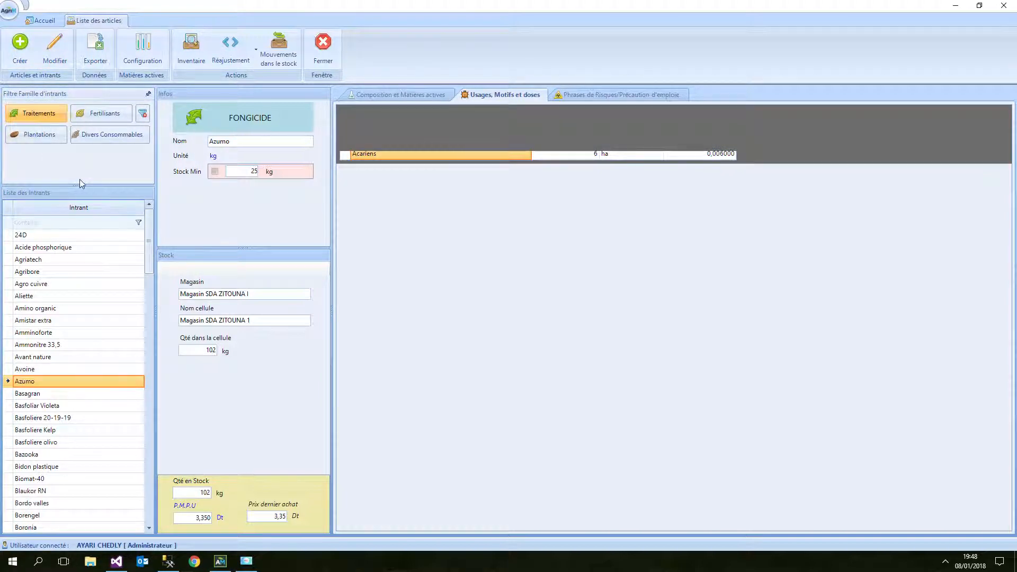
click(140, 52)
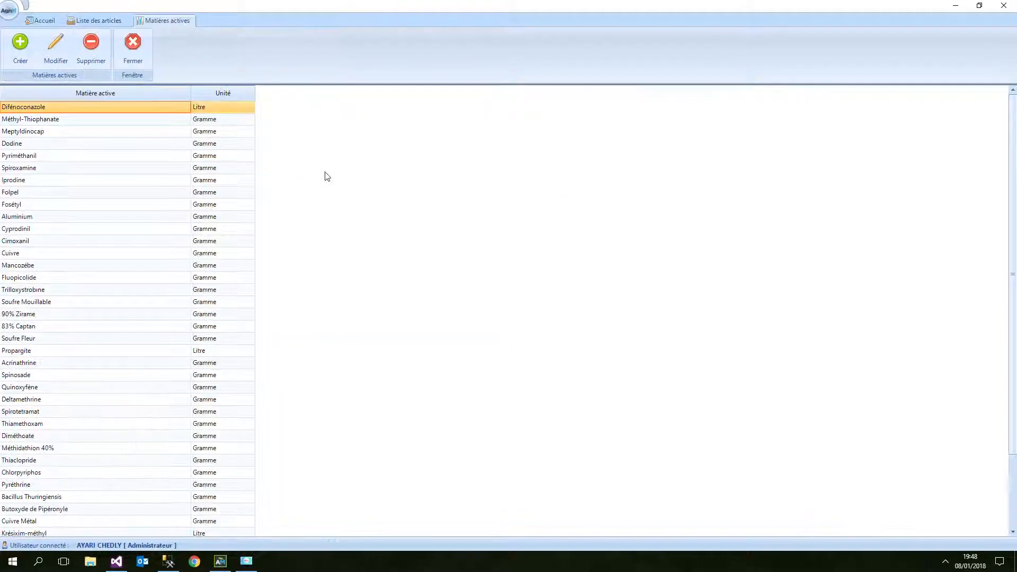
click(136, 44)
click(142, 51)
click(133, 43)
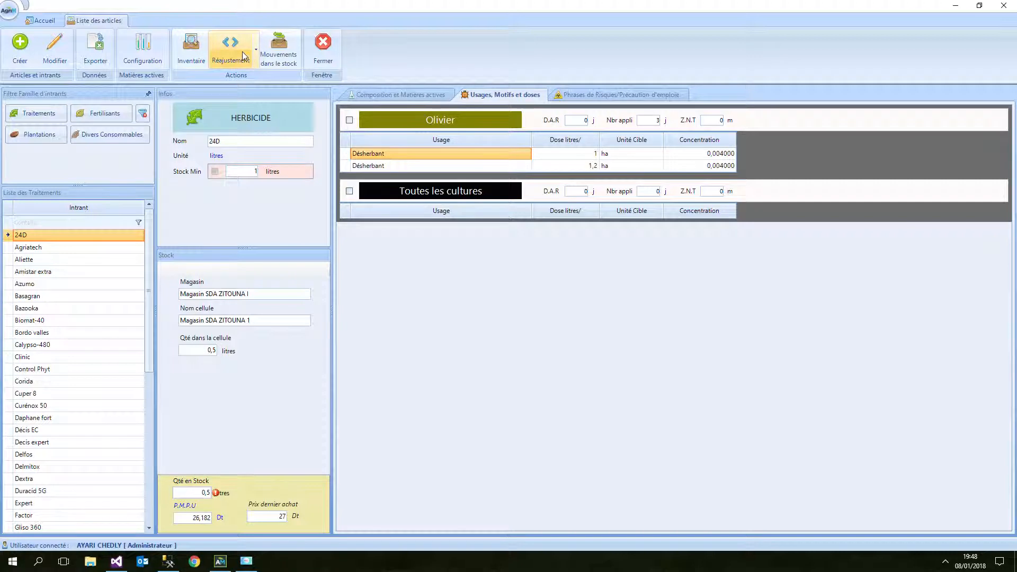
Step: View the inventory's current stock status for the entire stock and close it
click(191, 49)
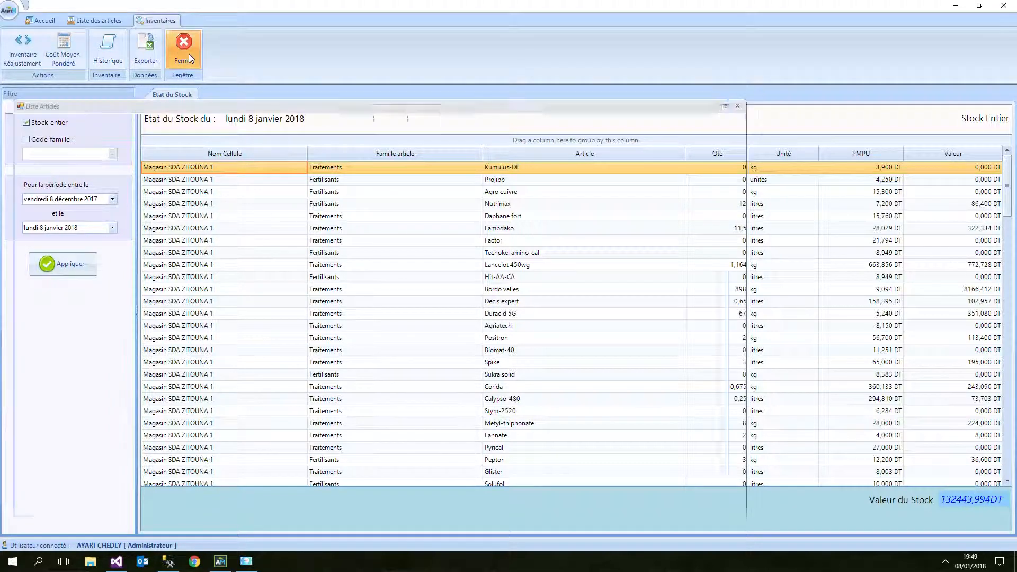
click(189, 53)
Step: Display the stock entries from 8 May 2017 to 8 January 2018 and select the first purchase entry
click(44, 21)
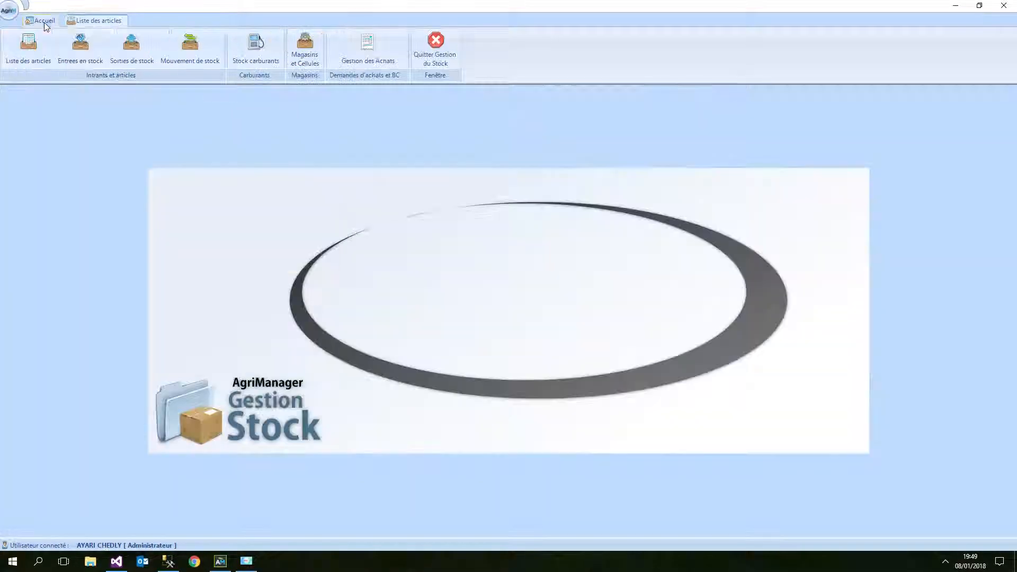
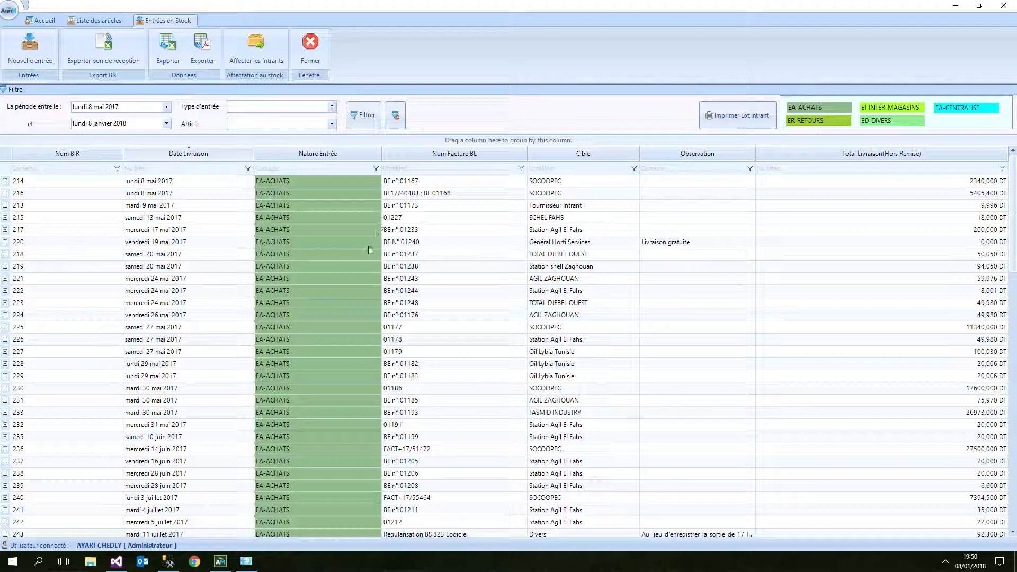
click(414, 183)
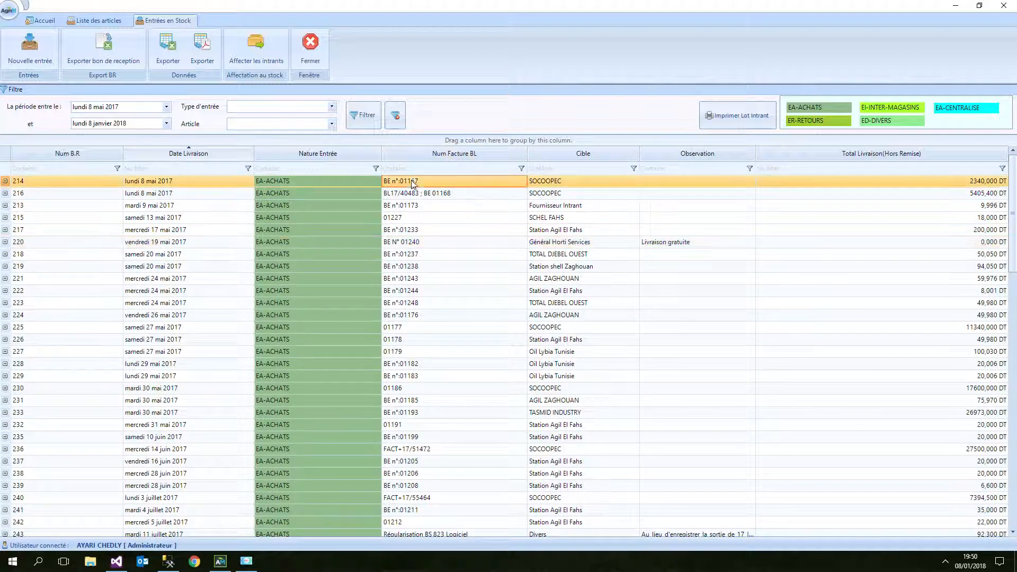
Step: Examine the purchase entries, viewing and collapsing the article lines of the SOCOOPEC delivery of 27 May 2017
click(424, 193)
click(430, 220)
click(415, 228)
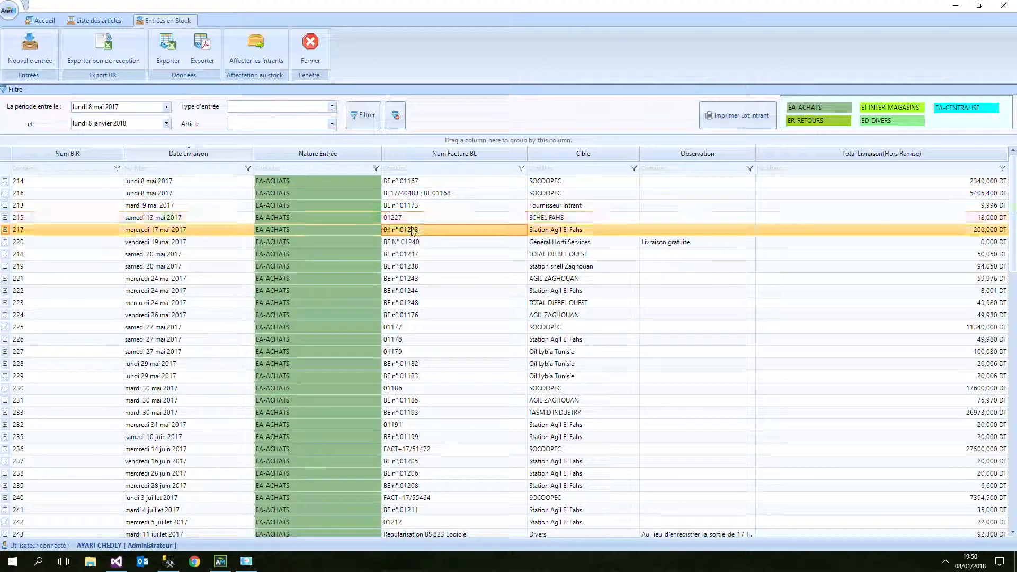
click(415, 242)
click(404, 328)
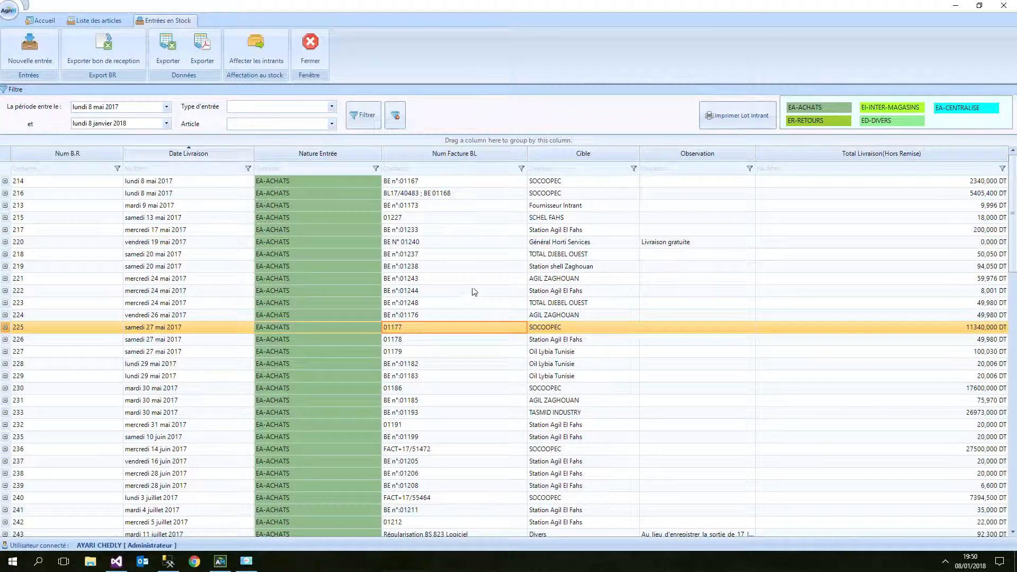
scroll(424, 303, down, 2)
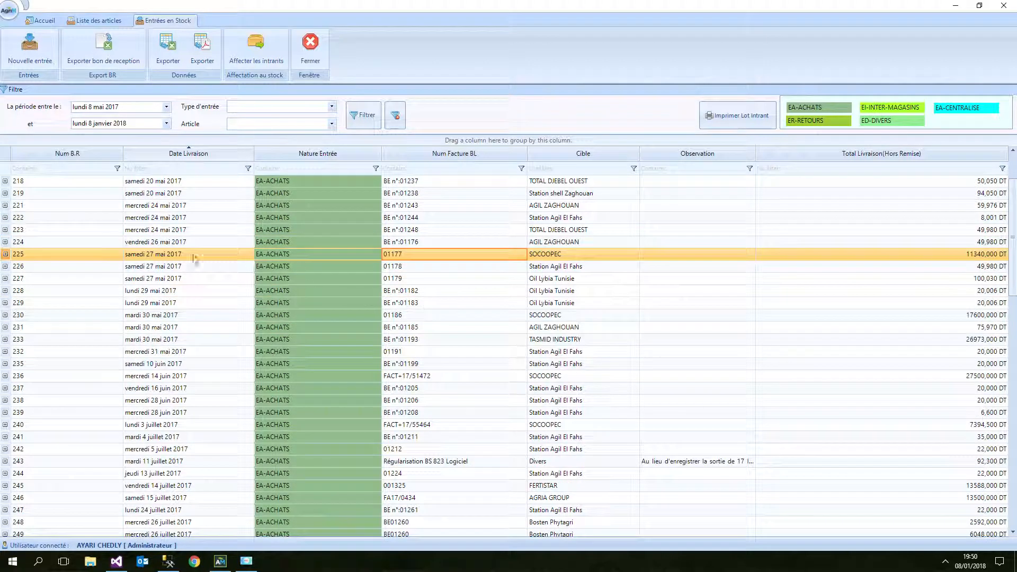
click(5, 254)
click(143, 289)
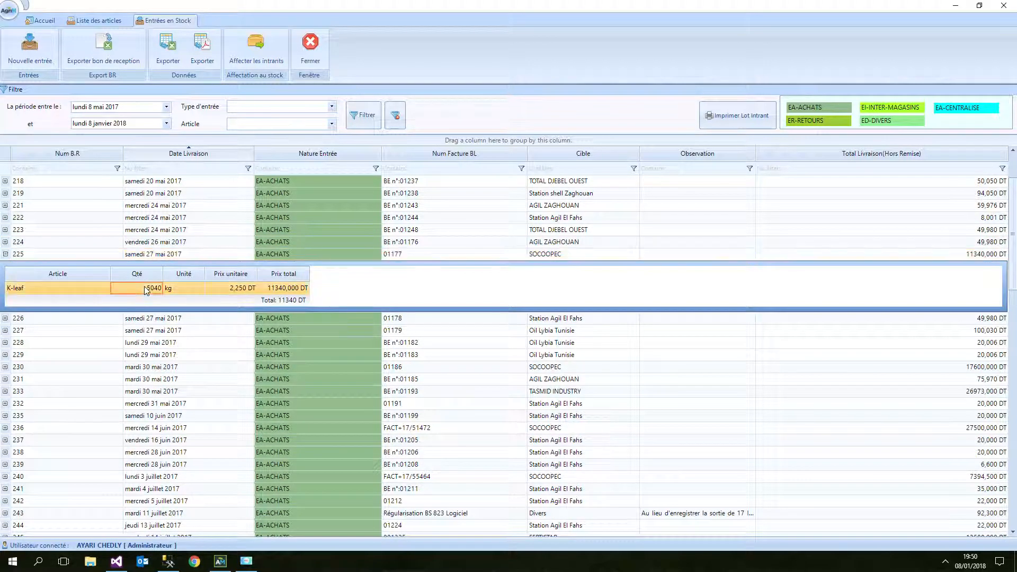
click(5, 254)
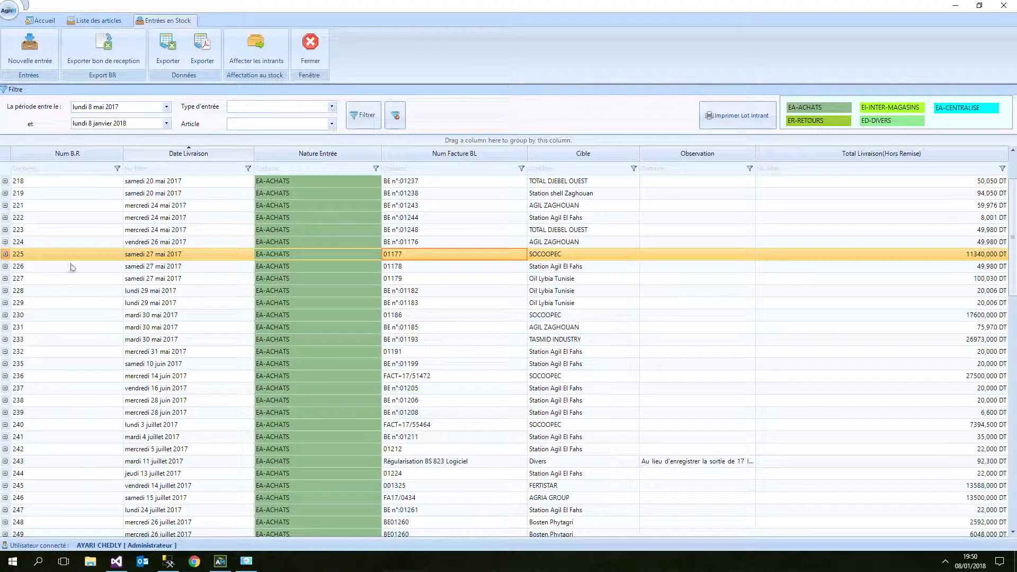
scroll(685, 323, down, 3)
scroll(685, 325, down, 12)
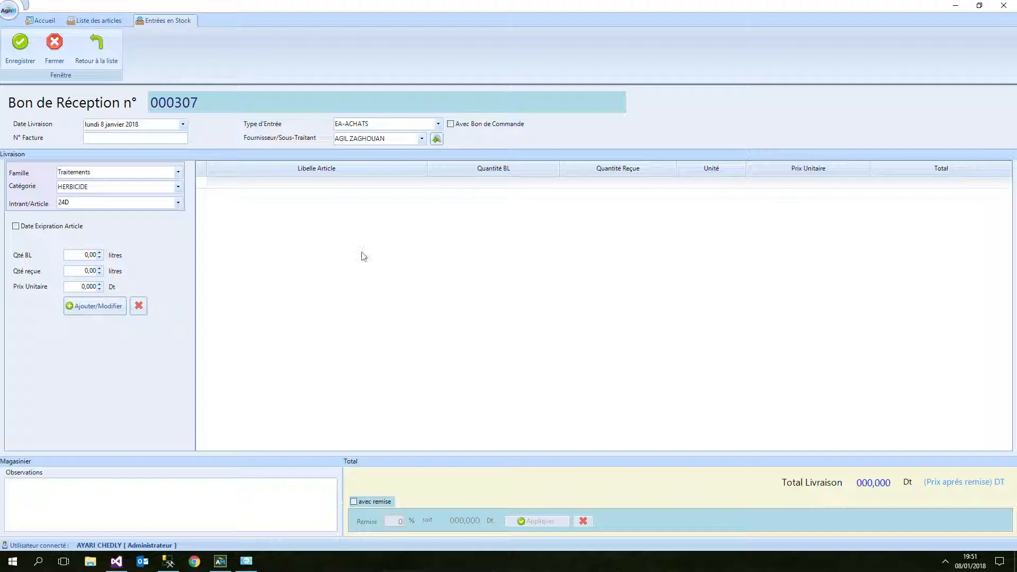
Step: Discard the unsaved reception note and start a new stock issue note from the list of stock issues
click(97, 51)
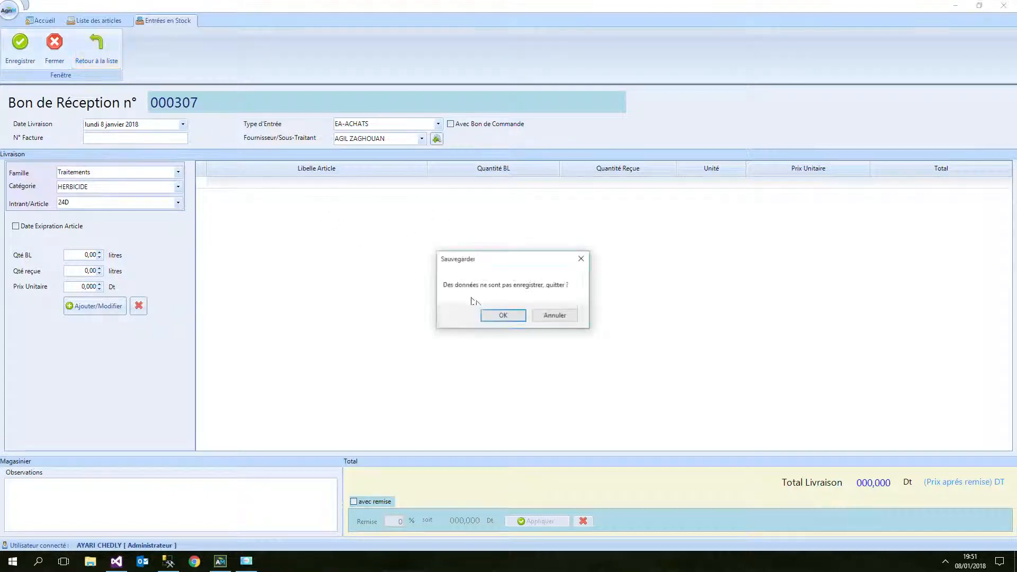
click(493, 316)
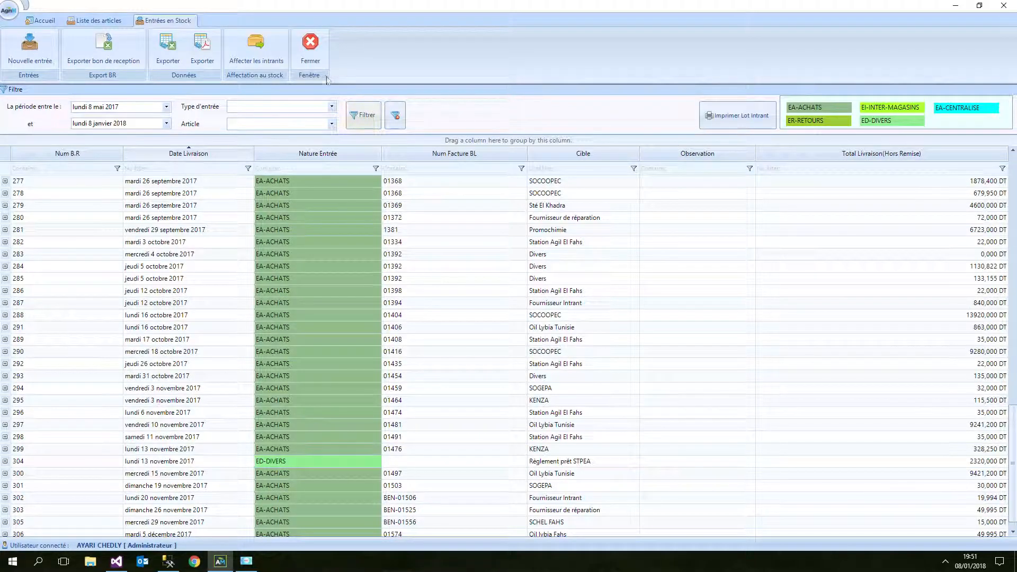
click(35, 22)
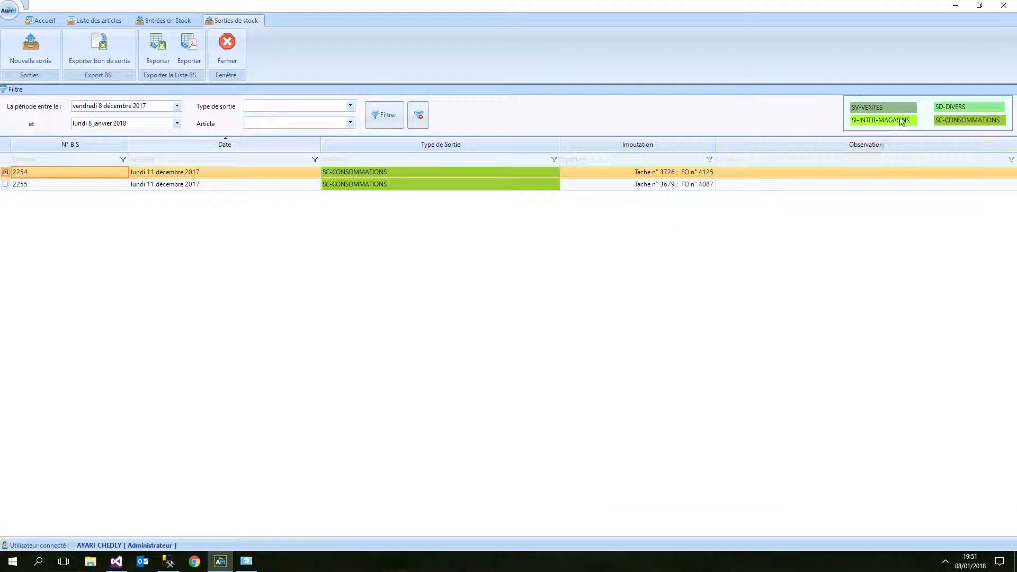
click(33, 50)
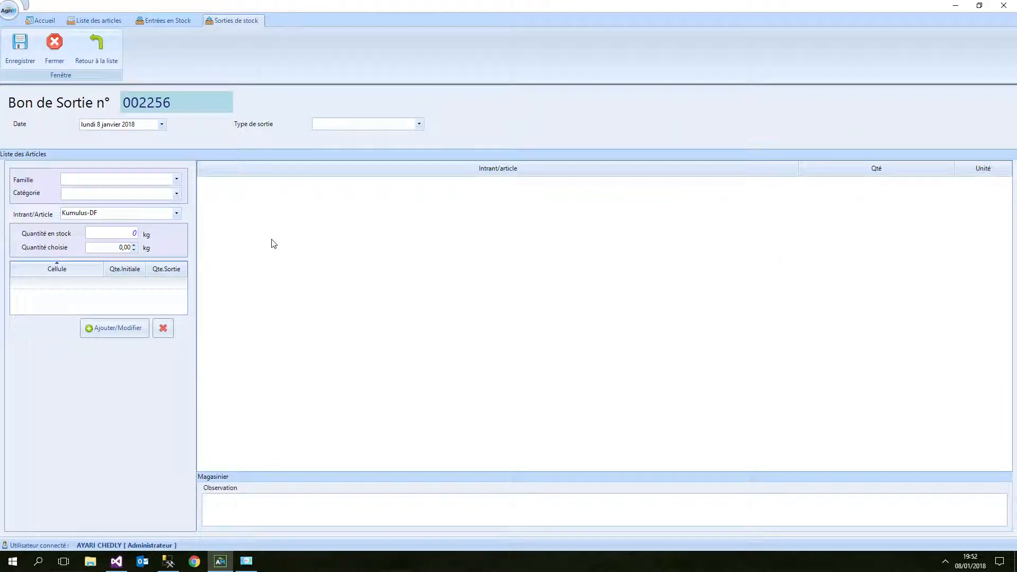
Step: Bring up the program's home window and open the Gestion Agricole module
click(946, 567)
click(946, 563)
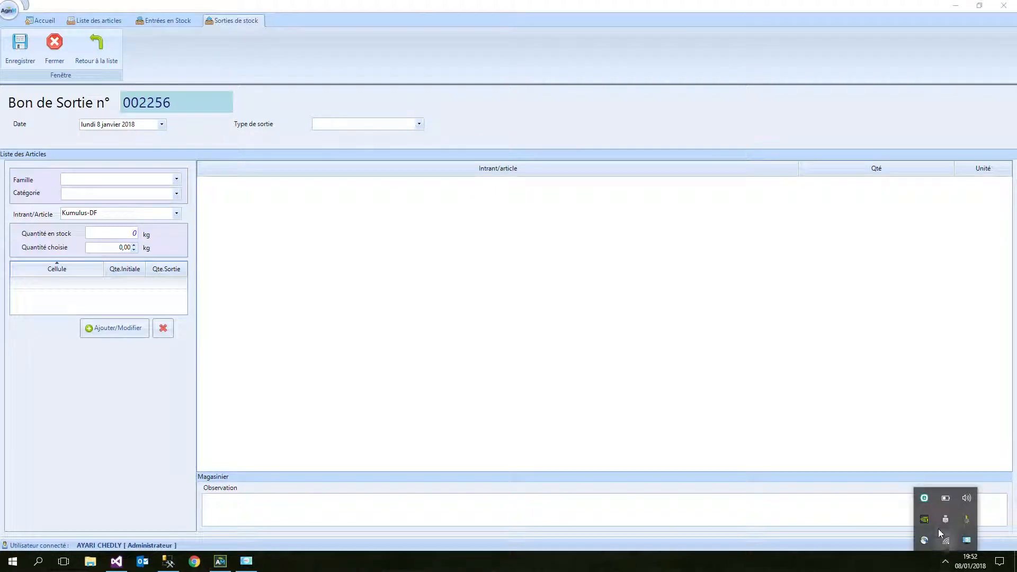
click(966, 520)
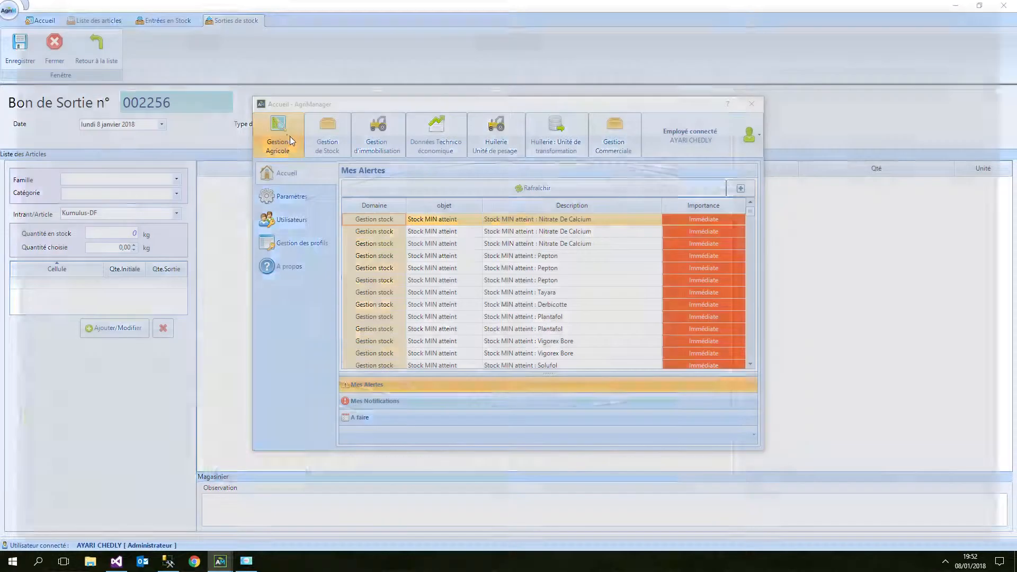
click(281, 139)
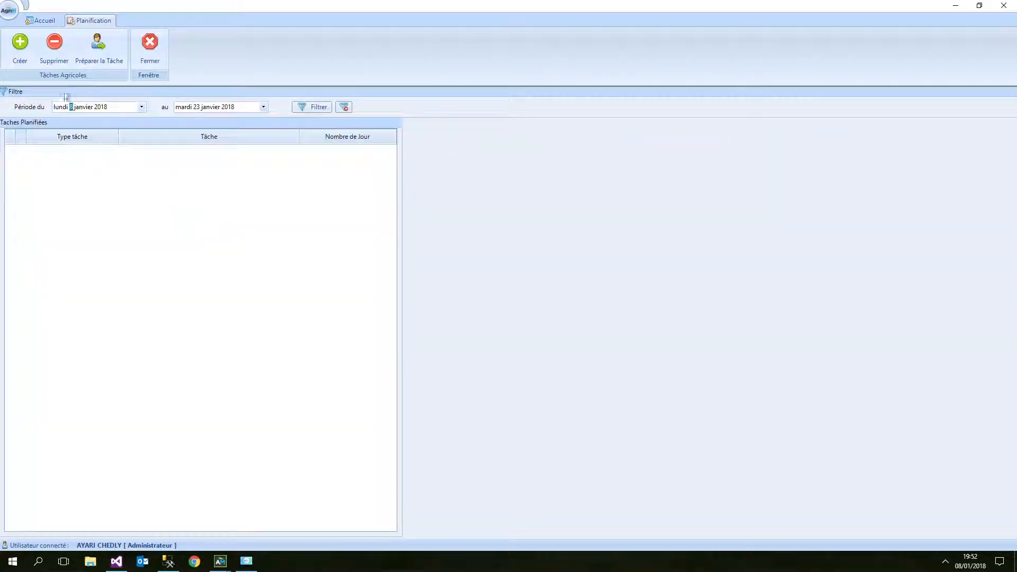
Step: Create a planned agricultural task from 8 January 2018 with parcel Bloc E2 of the Olivier 2010 group
click(18, 45)
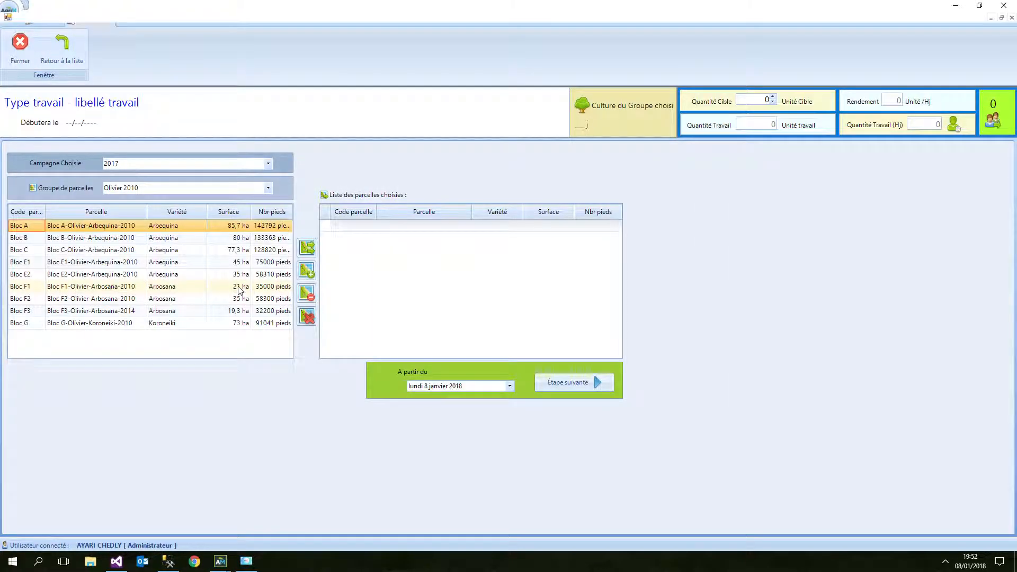
click(239, 287)
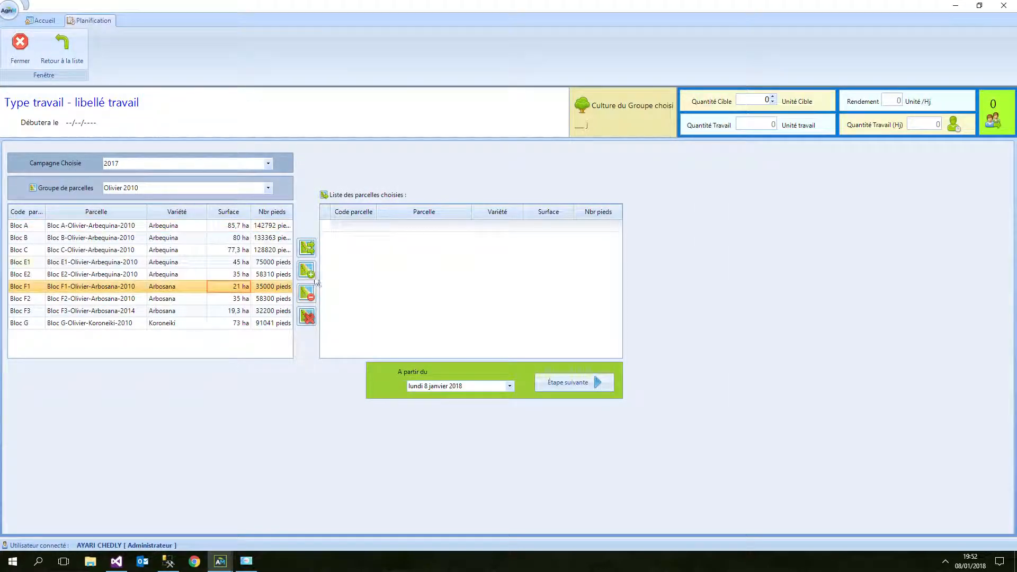
click(259, 274)
click(307, 270)
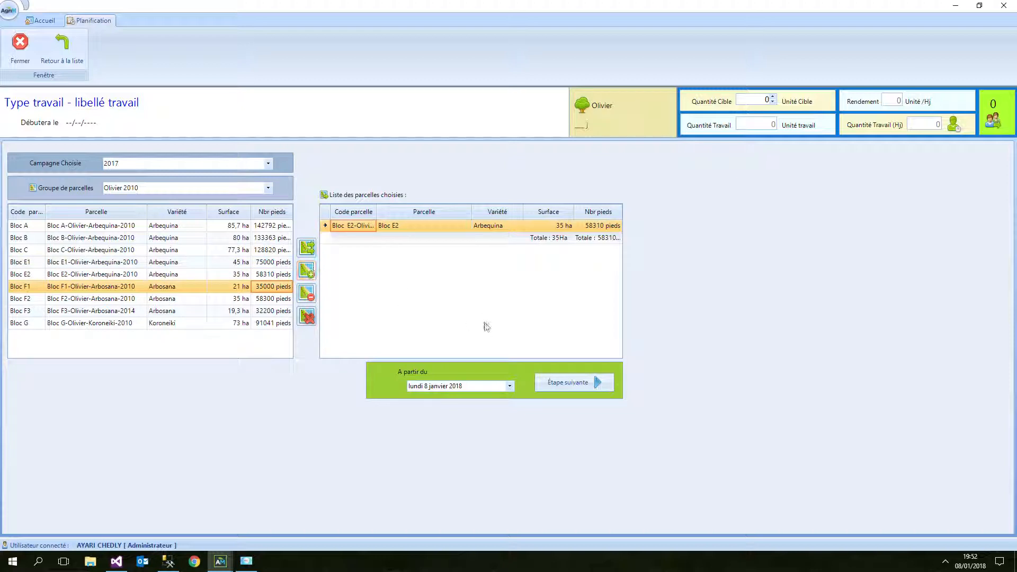
click(562, 384)
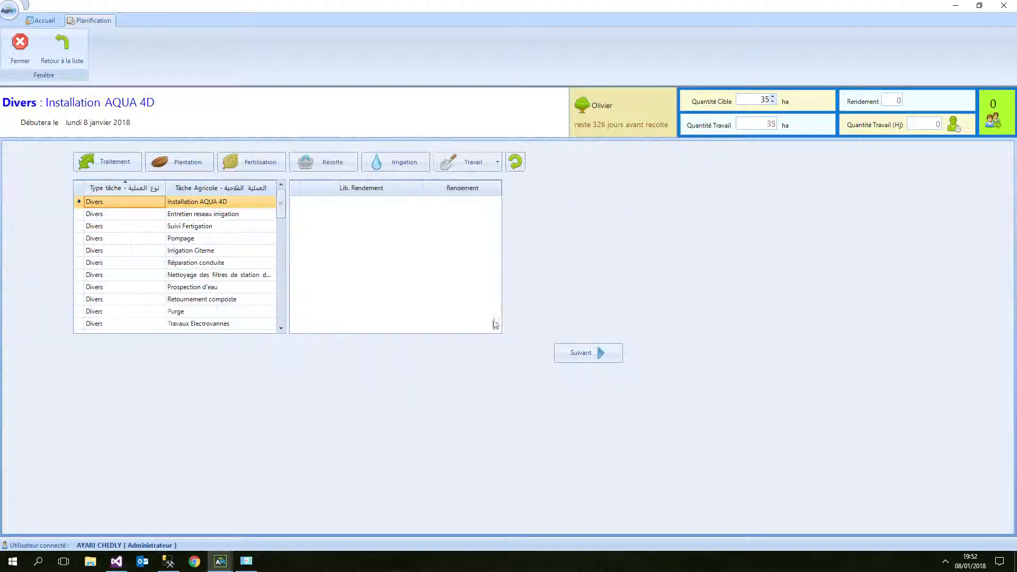
Step: Set the planned task to the treatment type Traitement Foliaire and proceed to its inputs
click(107, 162)
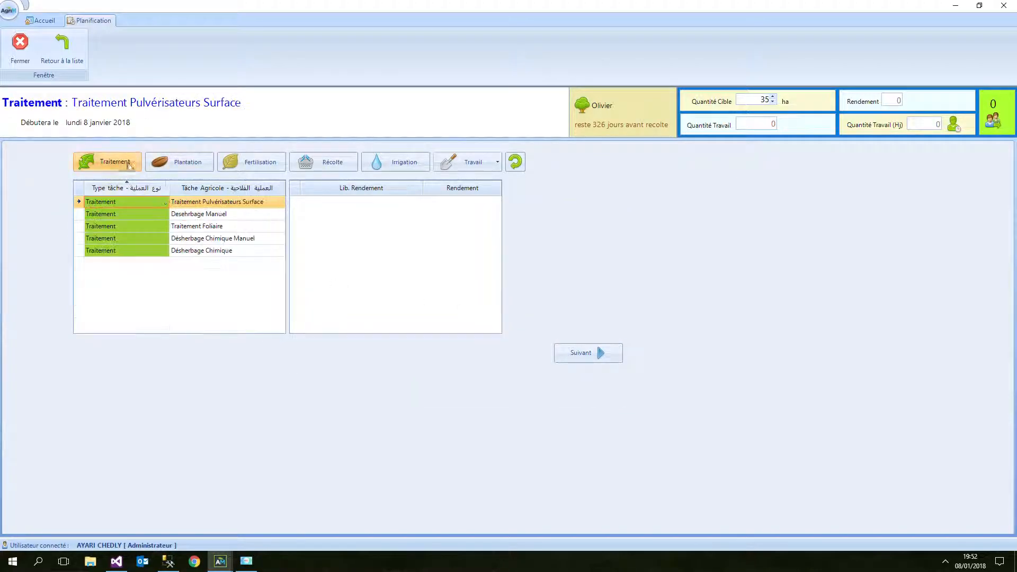
click(210, 229)
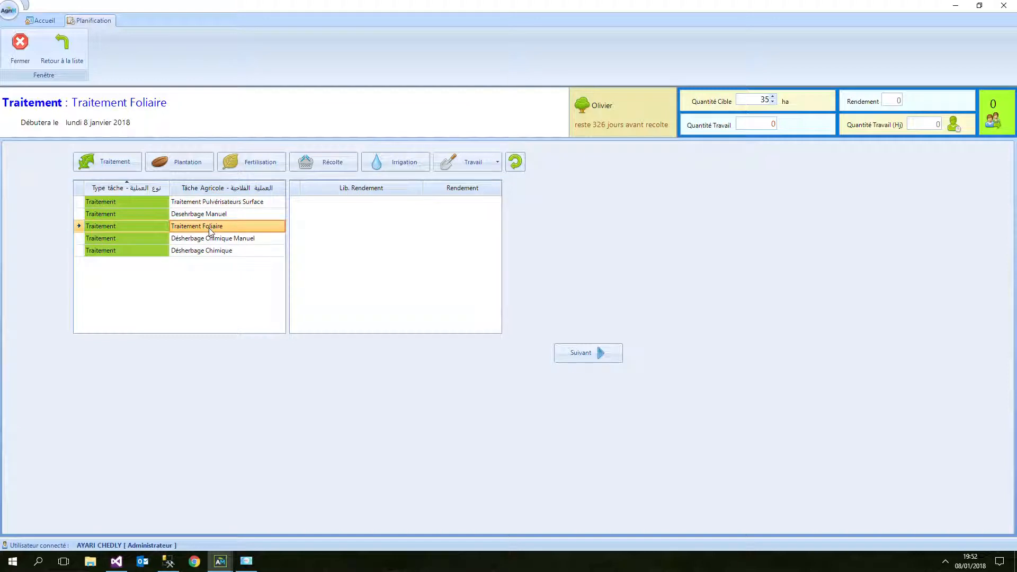
click(586, 358)
Step: Add the input Bordo valles for Oil de paon at 5 kg/ha, 175 kg in total, and confirm its application
click(200, 197)
scroll(143, 241, down, 2)
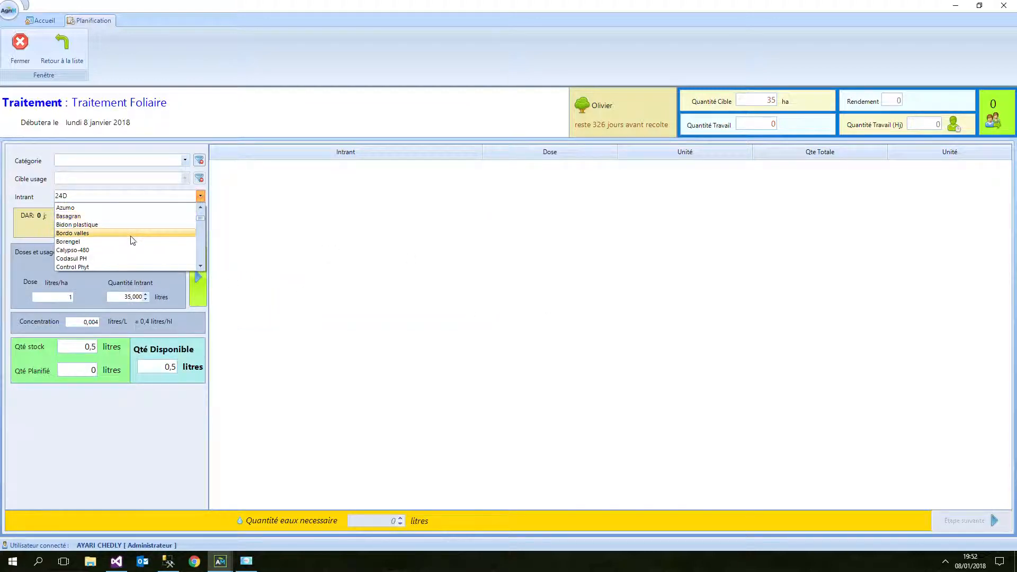
click(131, 234)
drag(119, 300, 153, 300)
drag(157, 368, 210, 369)
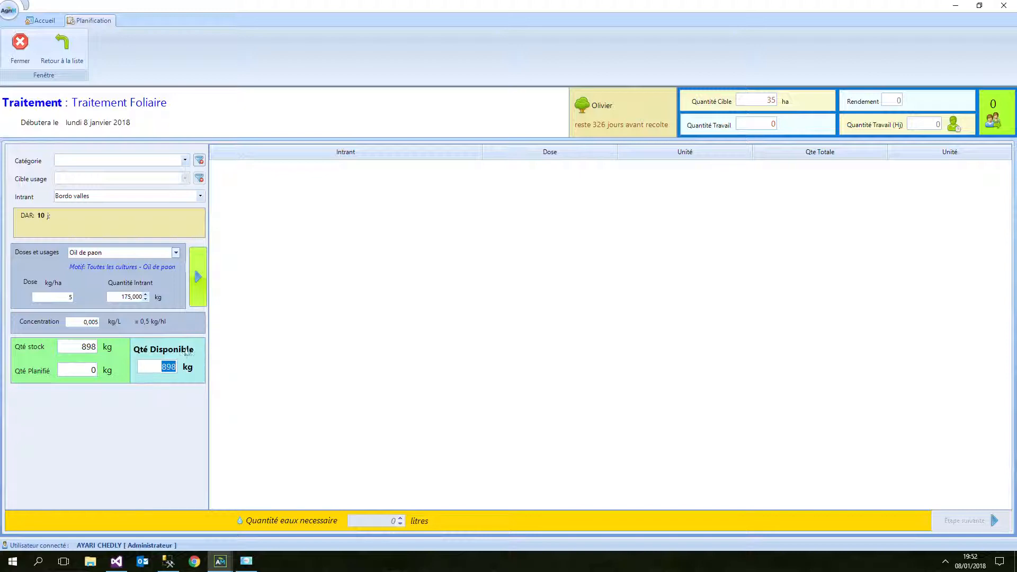
drag(119, 298, 165, 300)
key(shift+Tab)
click(140, 296)
click(198, 276)
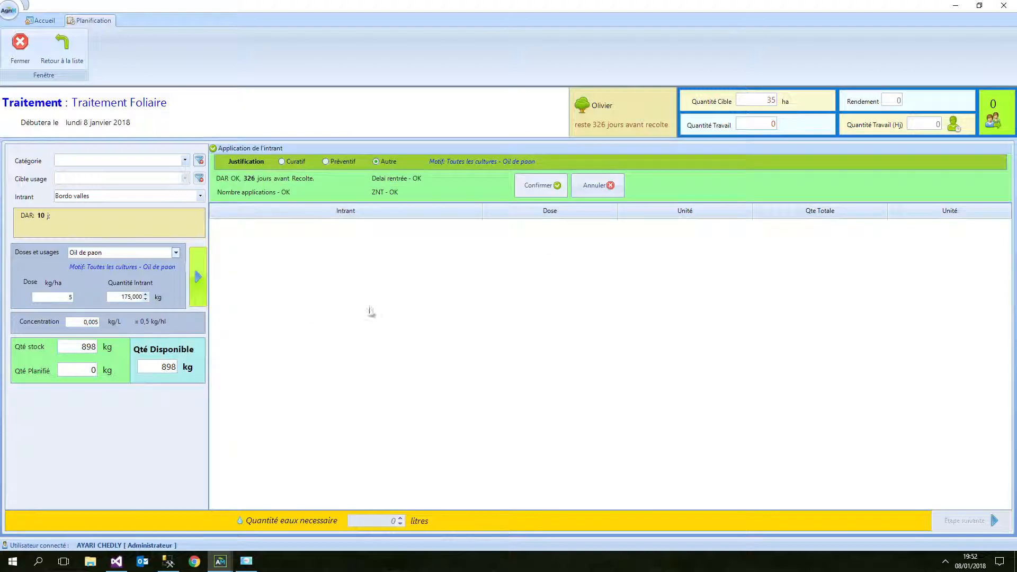
click(541, 186)
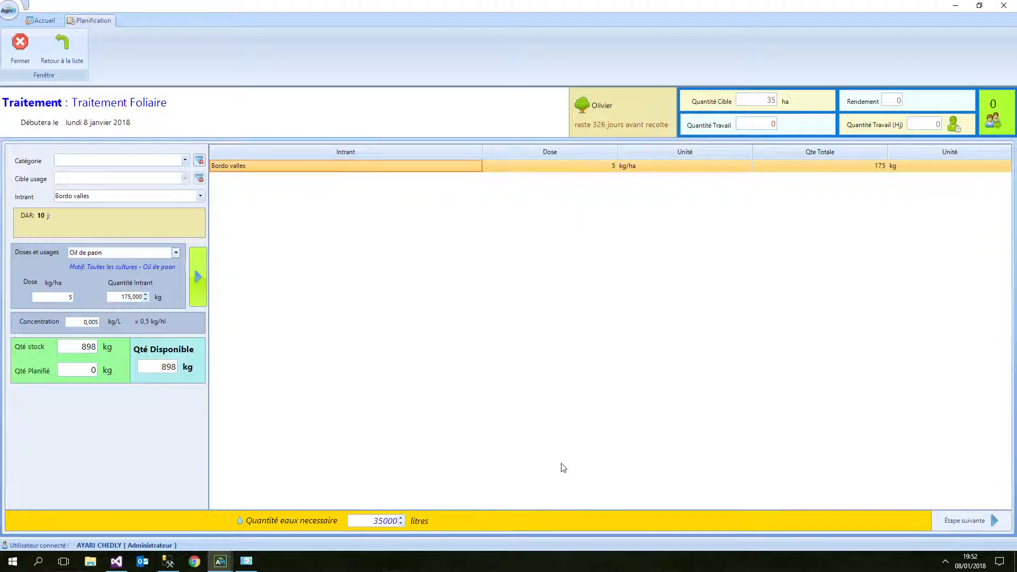
Step: Assign the Atomiseur 2000L Agri1 with the setting Traitement Mécanique Atomiseur Agri1 and finish planning the task
click(965, 521)
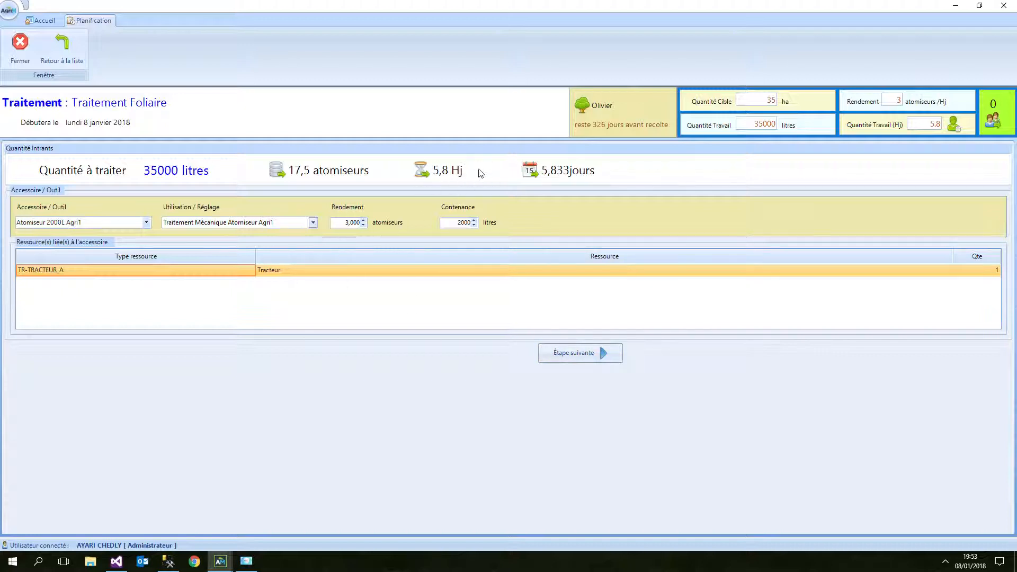
click(578, 356)
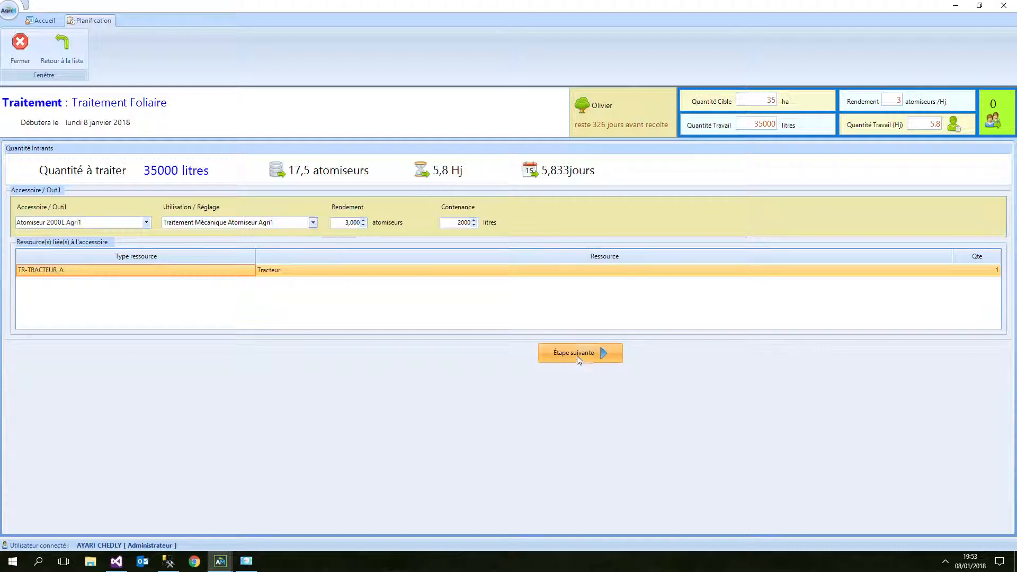
click(570, 354)
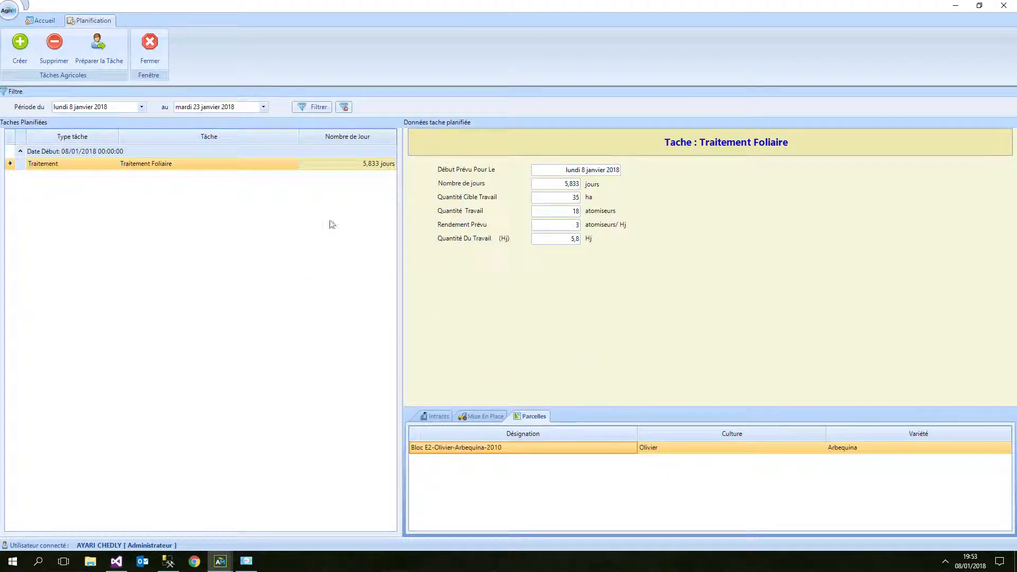
Step: View the planned Traitement Foliaire's equipment and inputs, and prepare the task
click(499, 418)
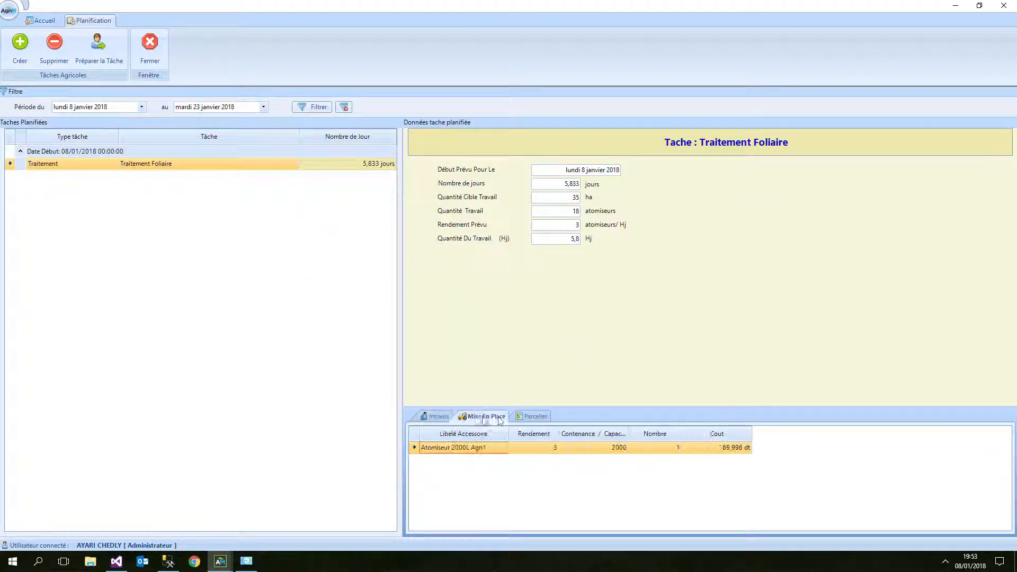
click(437, 417)
click(112, 53)
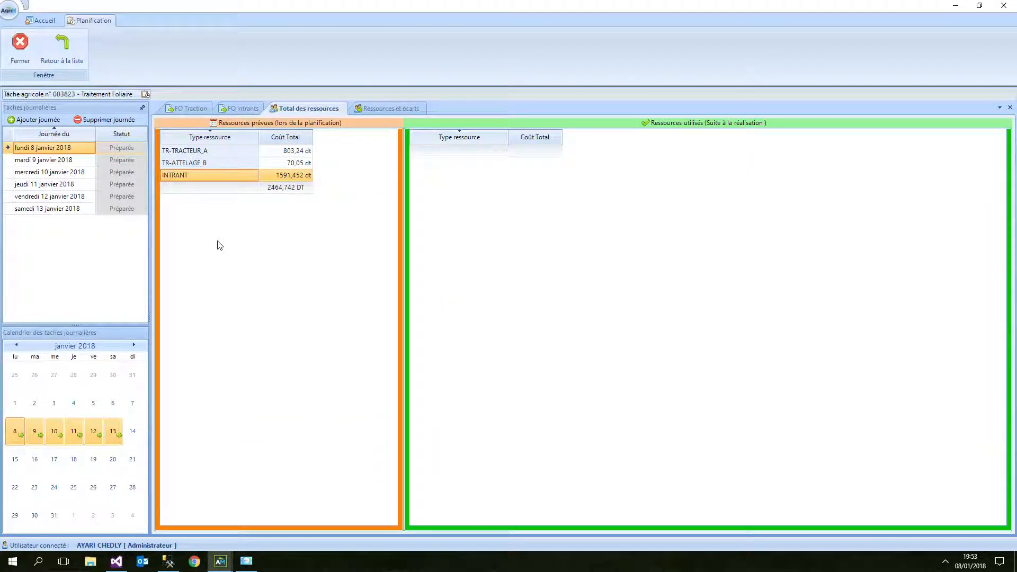
Step: Examine the traction and input order sheets of the prepared daily tasks for 8 to 10 January 2018
click(131, 159)
click(123, 149)
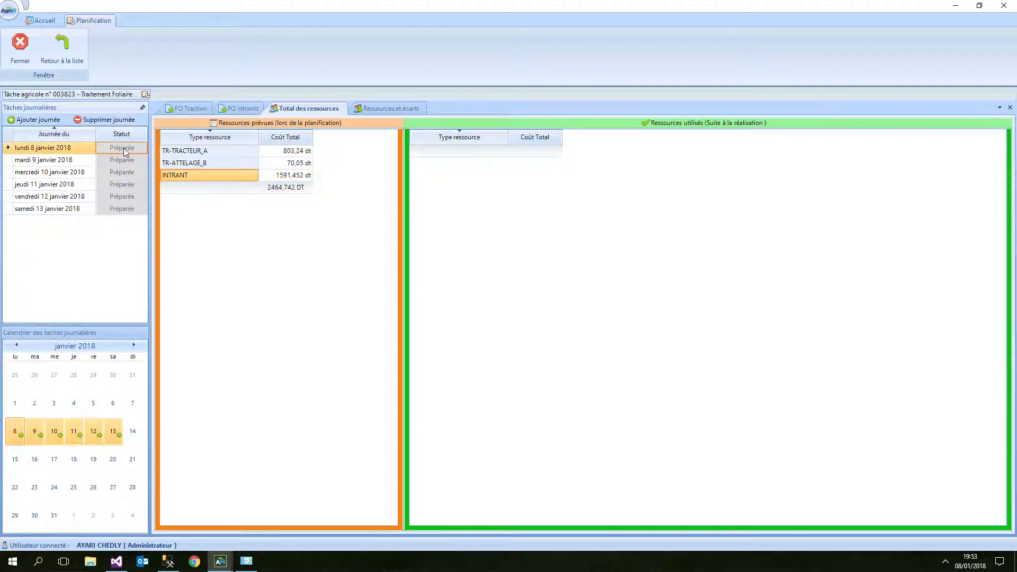
click(237, 111)
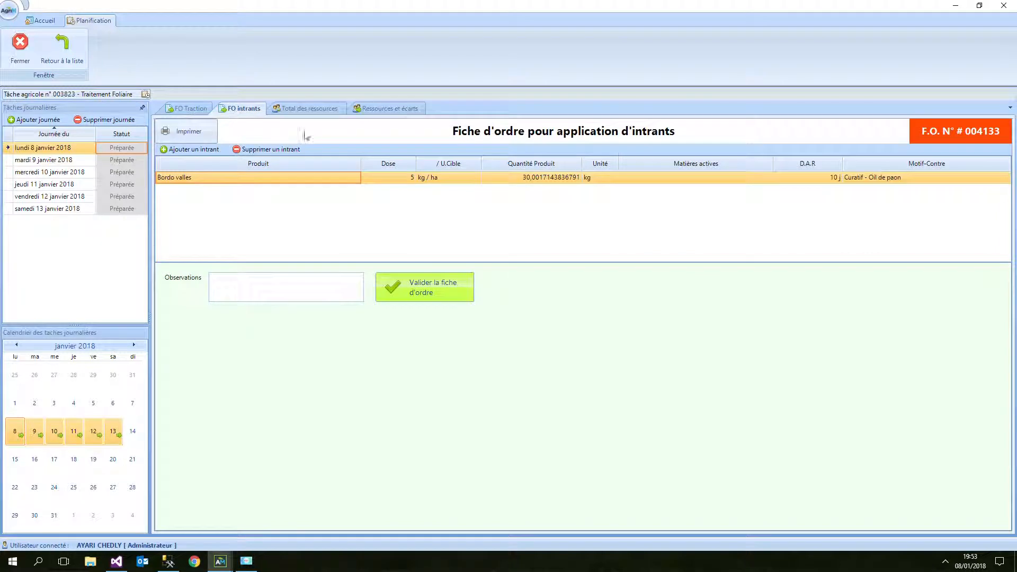
click(190, 109)
click(221, 109)
click(123, 160)
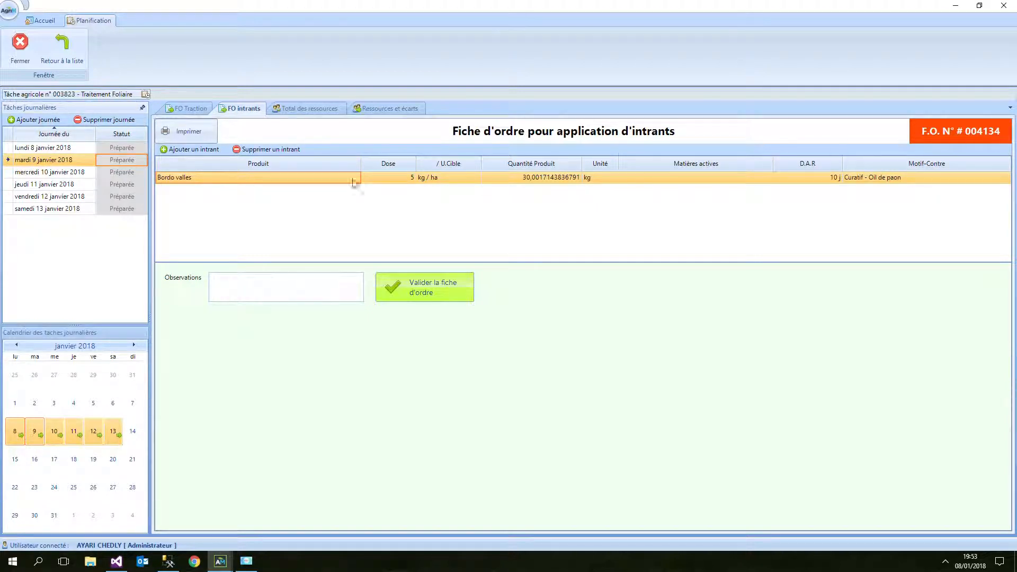
click(126, 173)
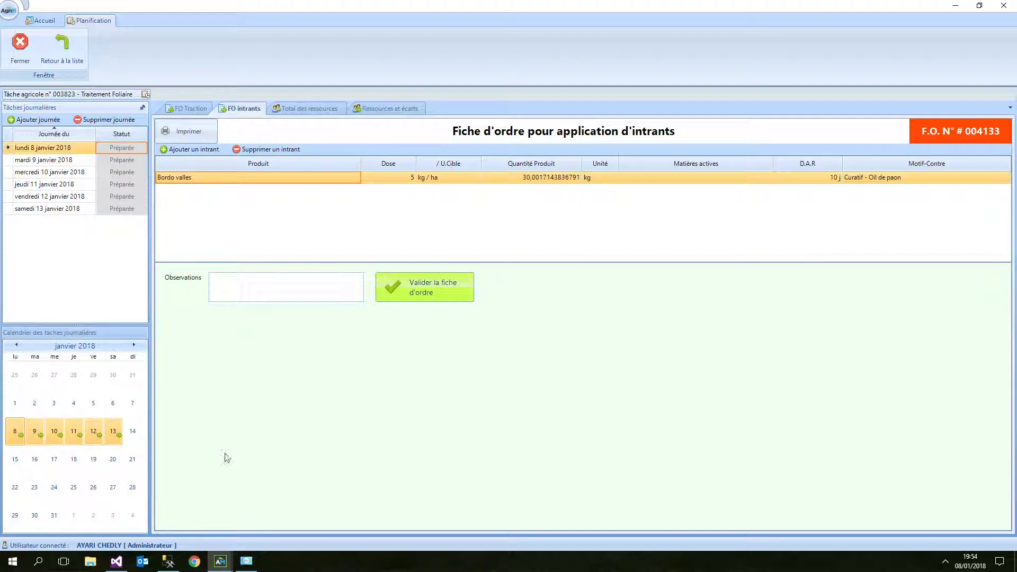
Step: Switch back to the stock management window and leave the new stock issue note without saving
mouse_move(222, 565)
click(191, 521)
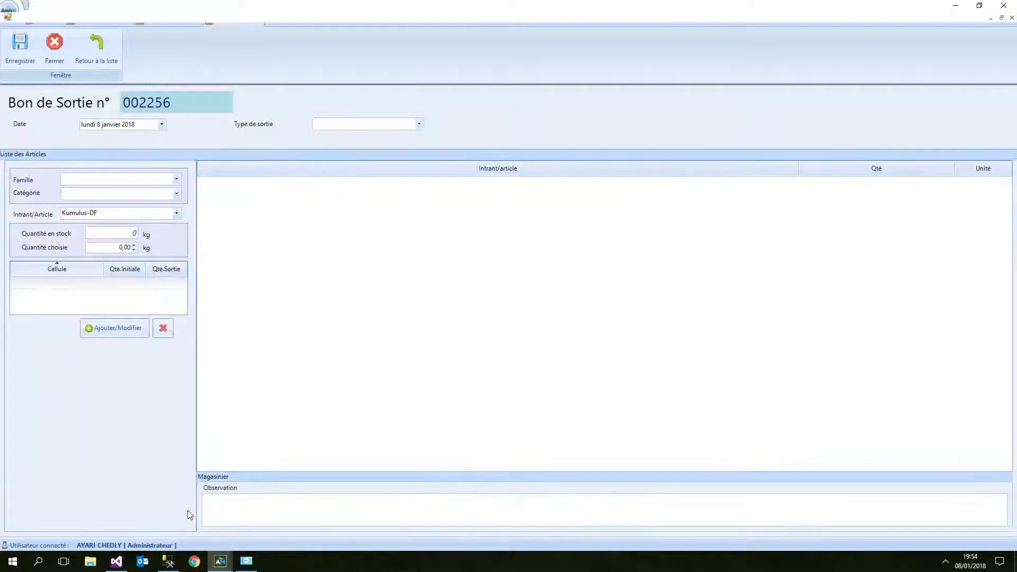
click(107, 52)
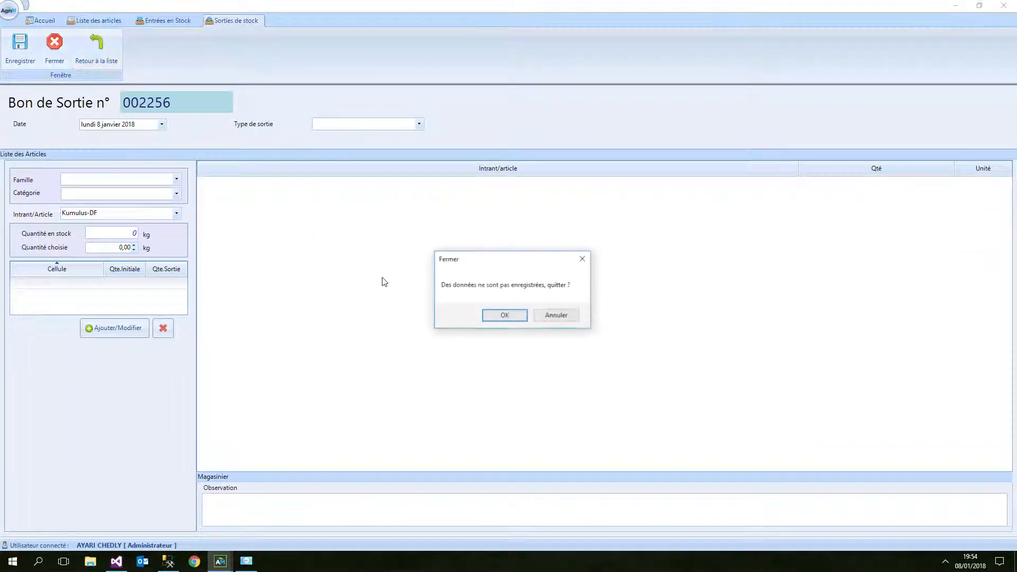
click(504, 317)
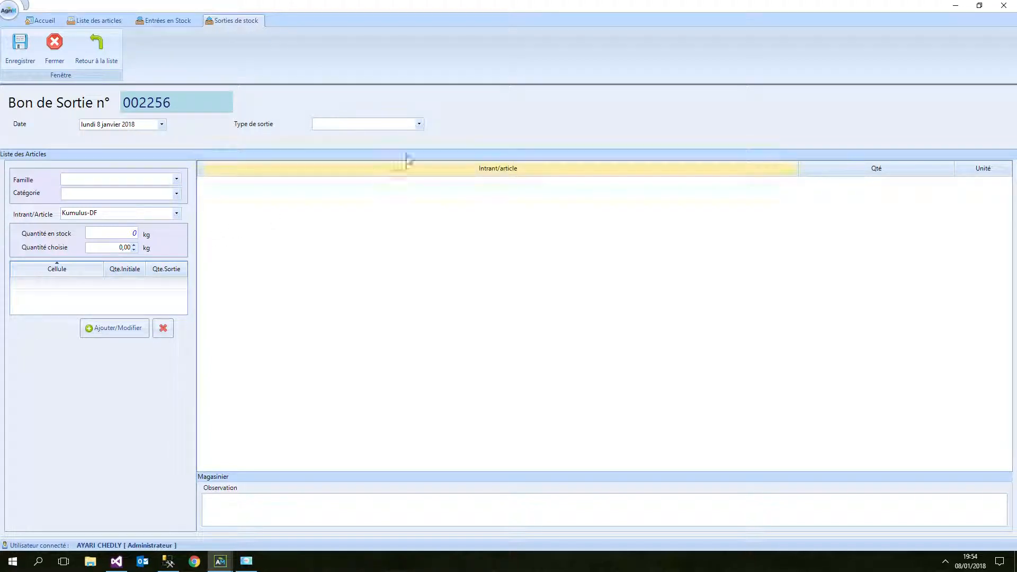
Step: Set the issue type to SC-CONSOMMATIONS and choose the order sheet containing Proteus 170 OD and Nitrate De Potasse
click(419, 125)
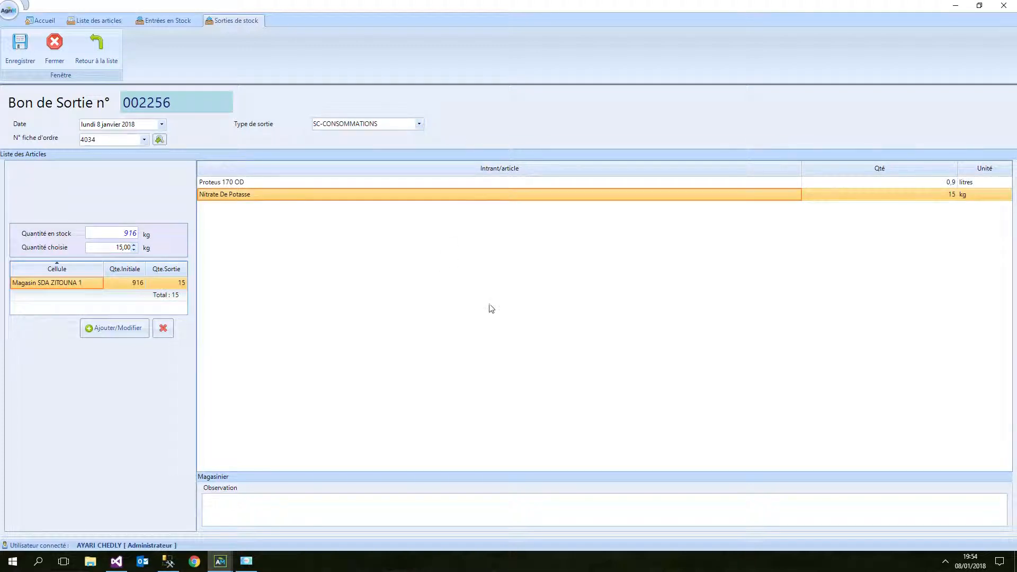
click(145, 143)
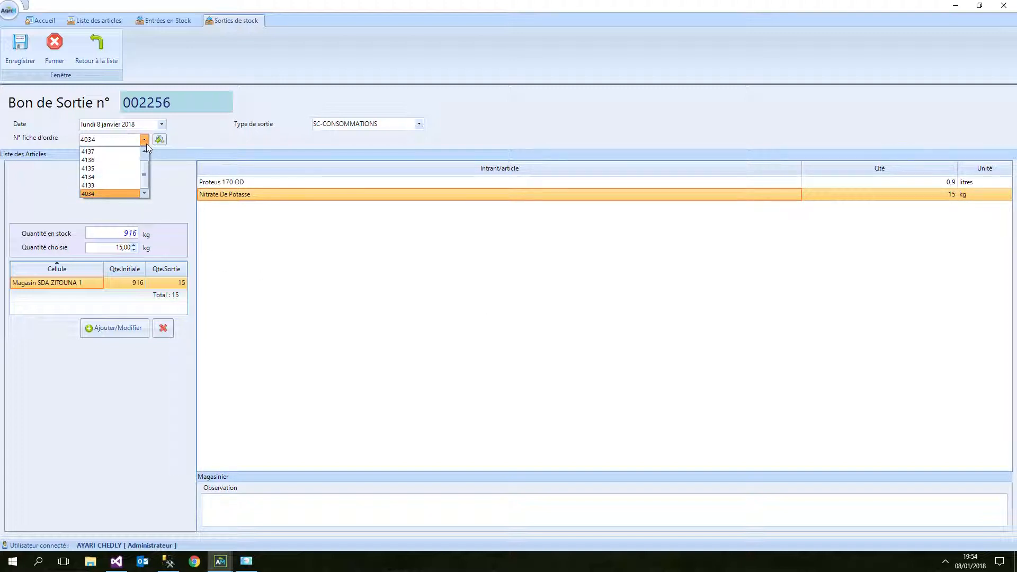
click(94, 193)
click(255, 187)
click(257, 197)
click(265, 194)
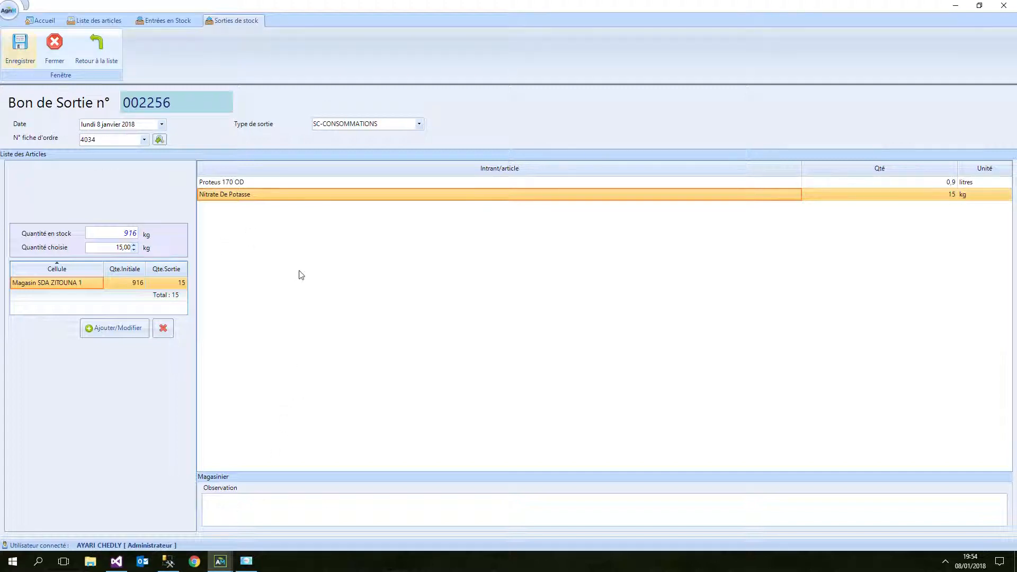
Step: Try to save the stock issue note for Proteus 170 OD and Nitrate De Potasse, and return to the issue list
click(20, 47)
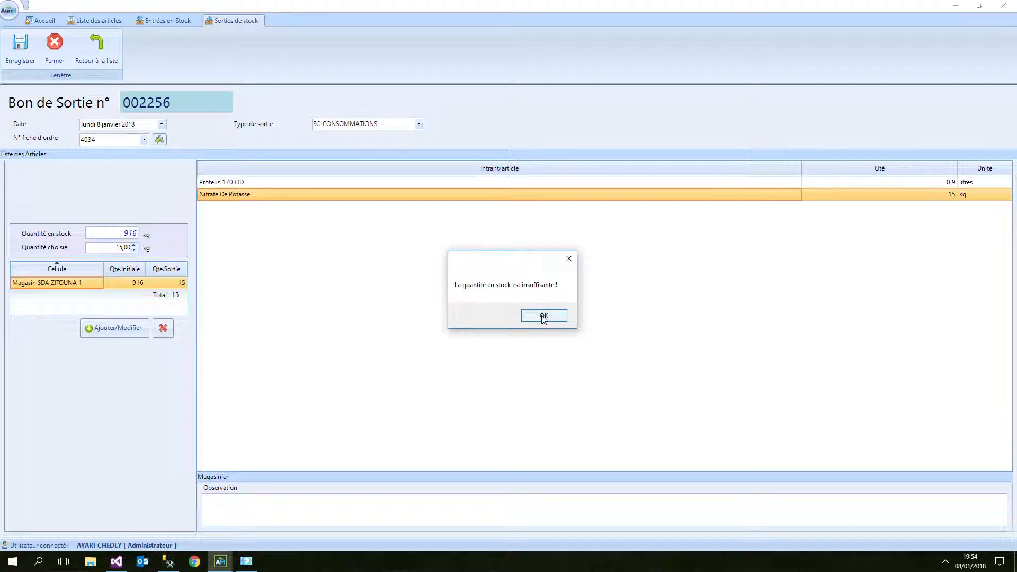
click(543, 317)
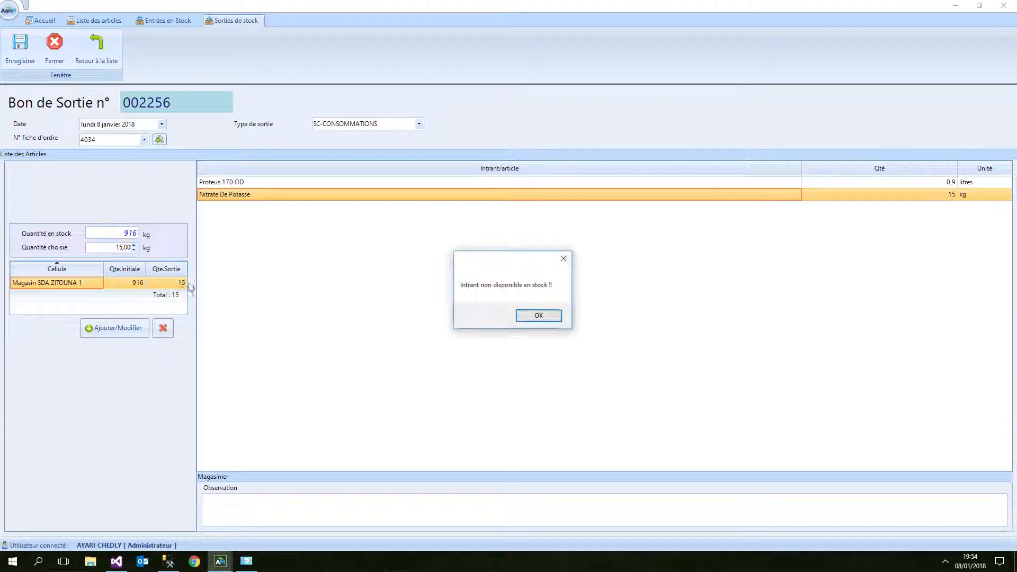
click(530, 318)
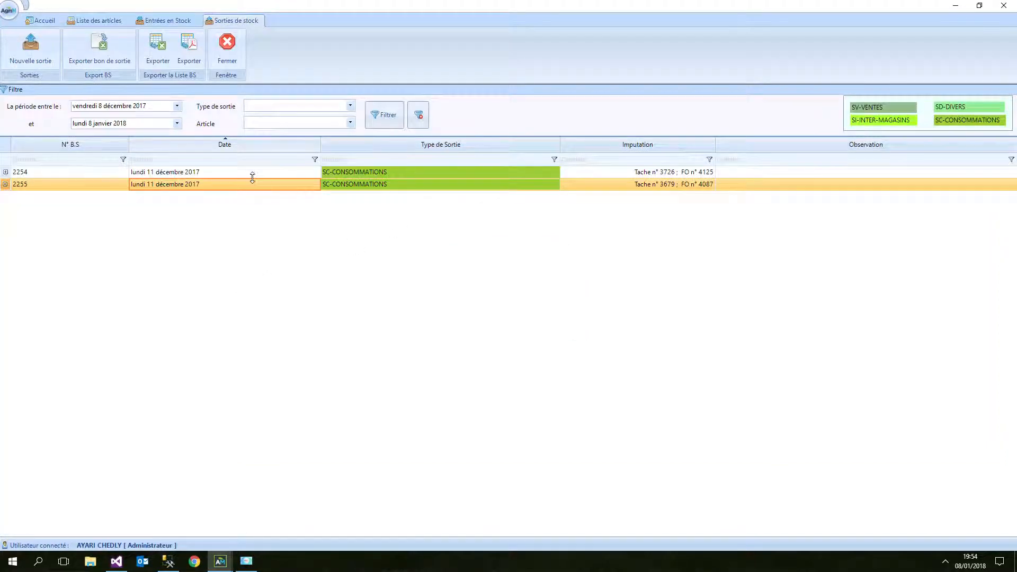
click(231, 171)
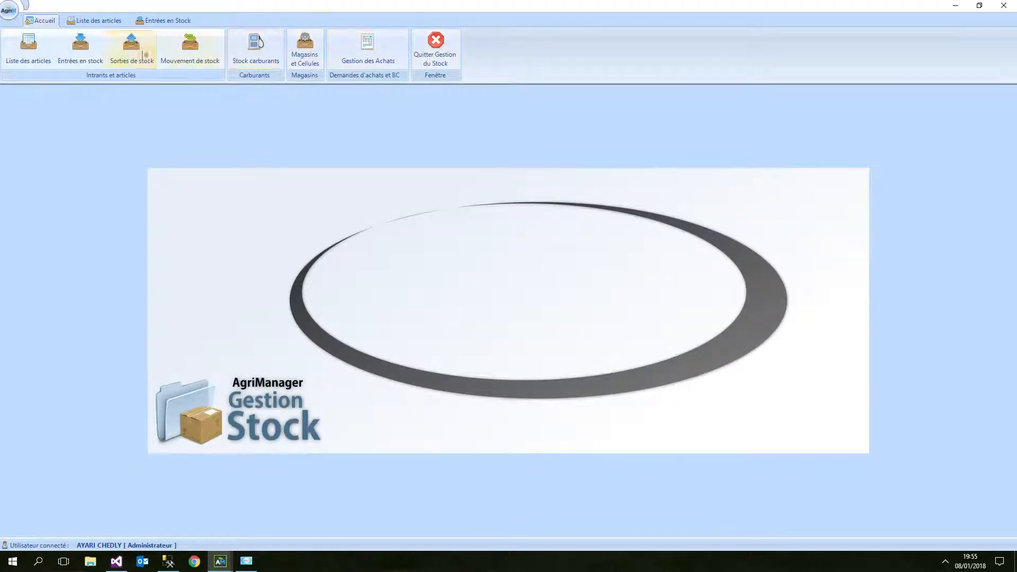
Step: Create and save a new SC-CONSOMMATIONS stock issue dated 8 January 2018 from the order sheet for the Bordo valles treatment
click(131, 51)
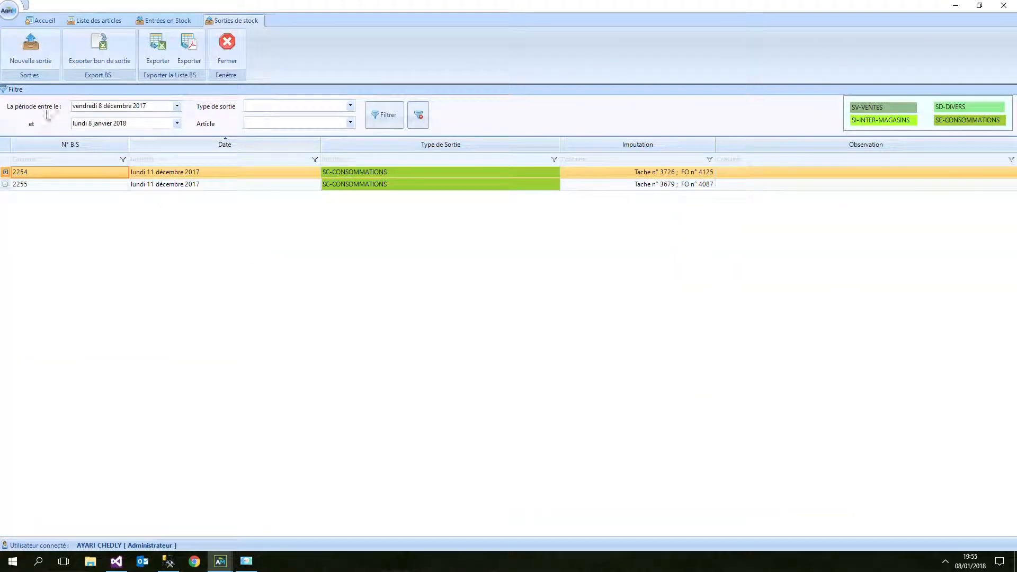
click(29, 46)
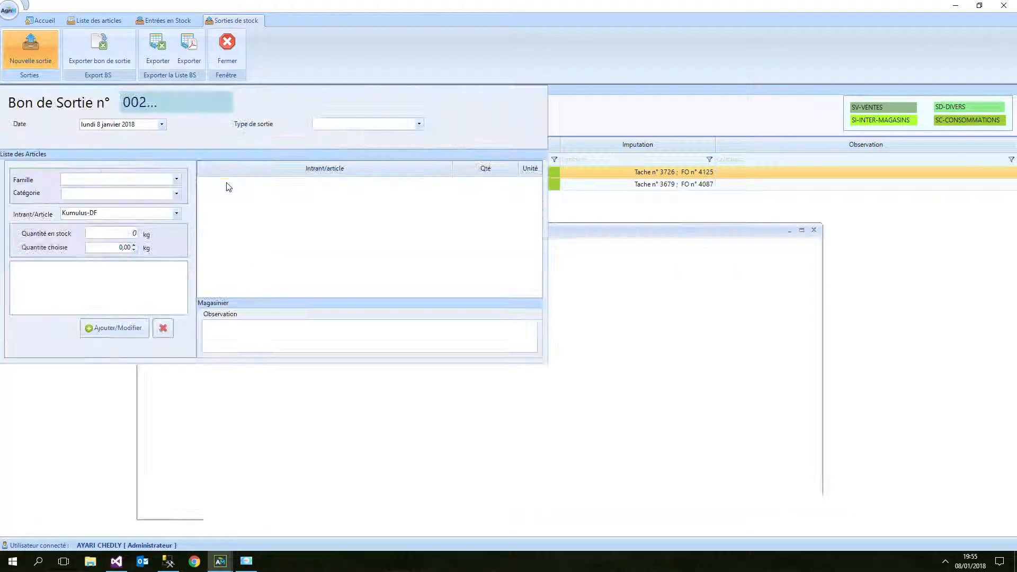
click(351, 125)
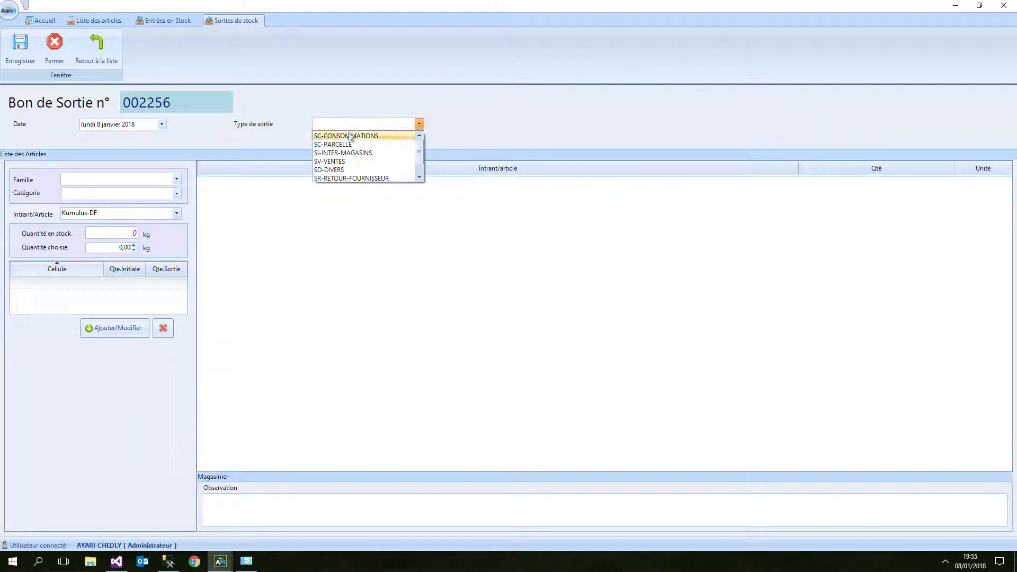
click(350, 136)
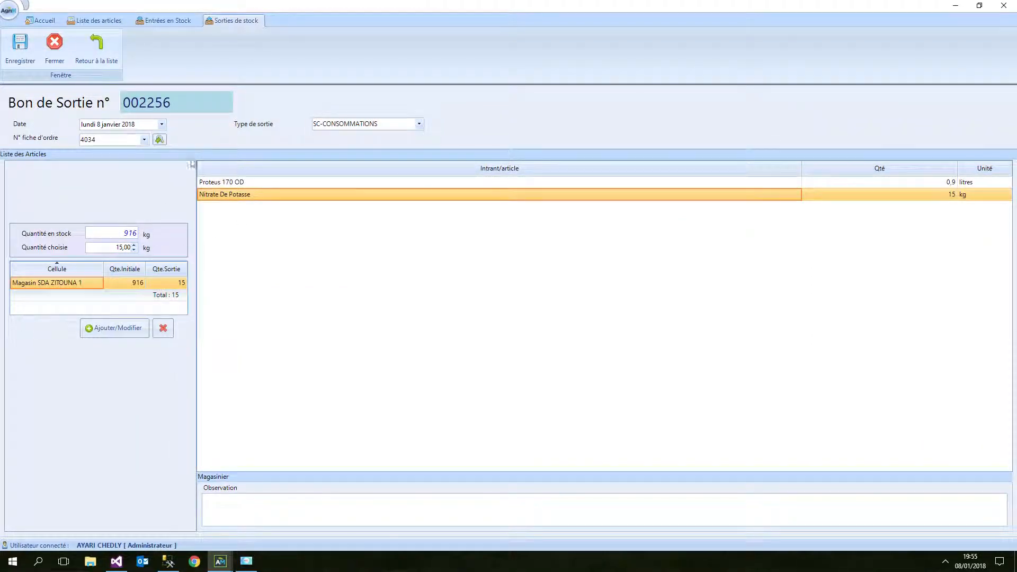
click(144, 138)
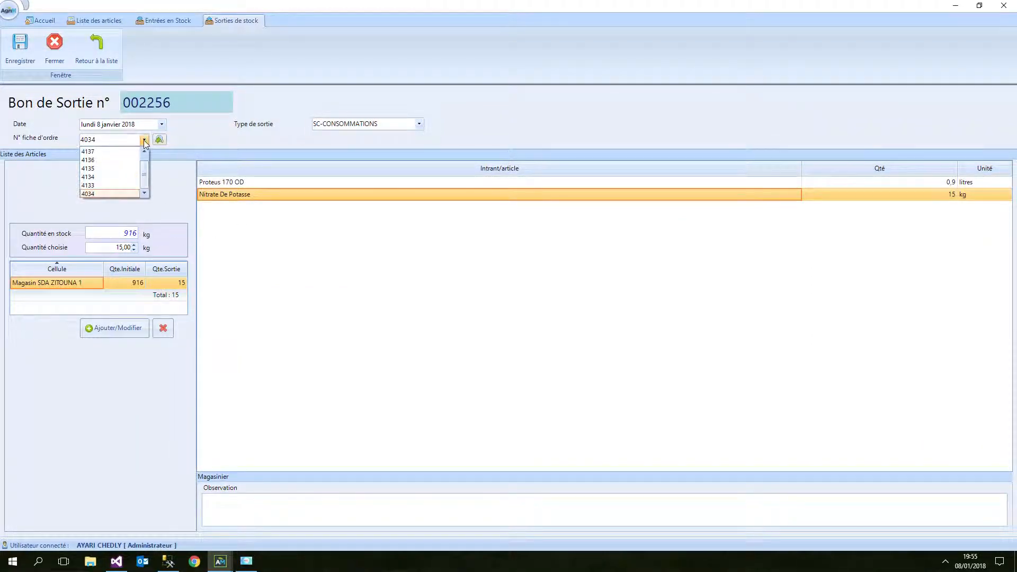
click(110, 184)
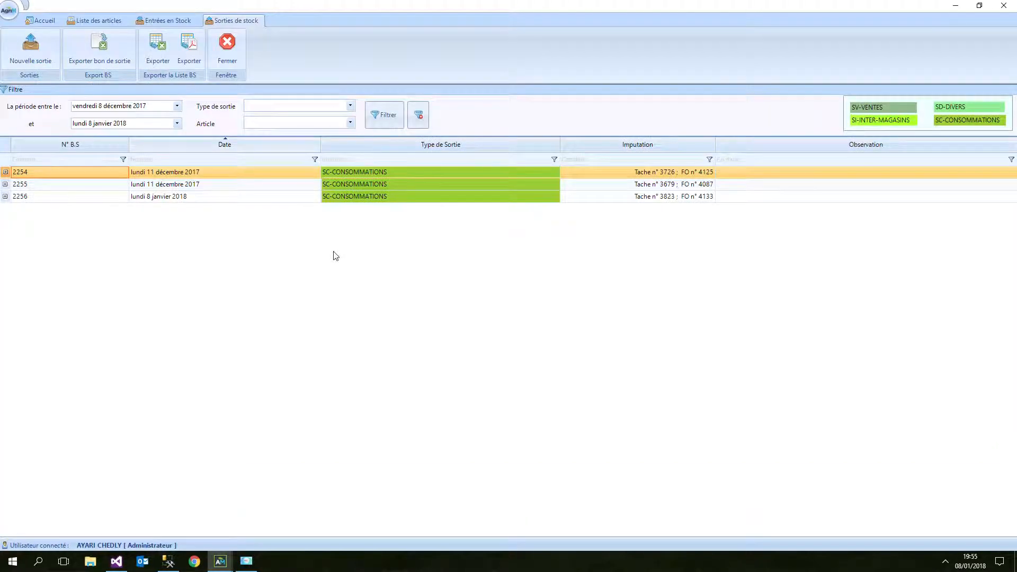
Step: Examine the 8 January 2018 issue's task imputation and product details, widen its quantity column, and close the issue list
click(126, 200)
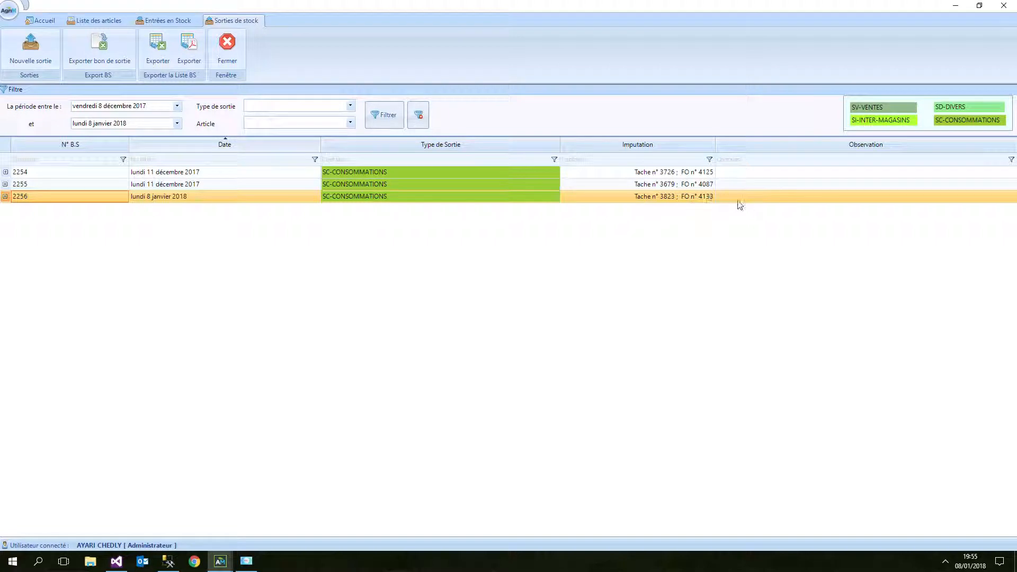
click(655, 202)
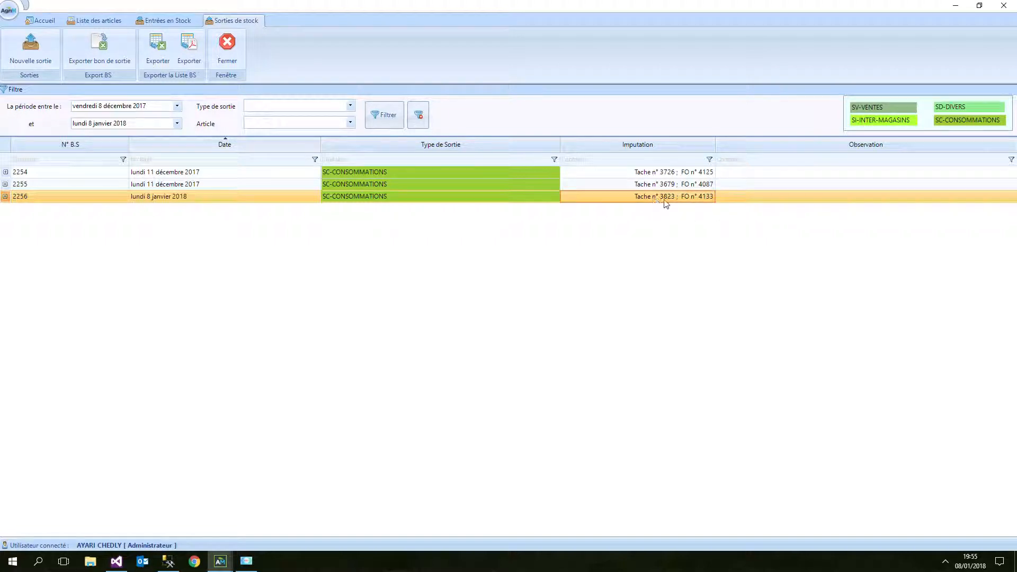
click(157, 200)
click(5, 196)
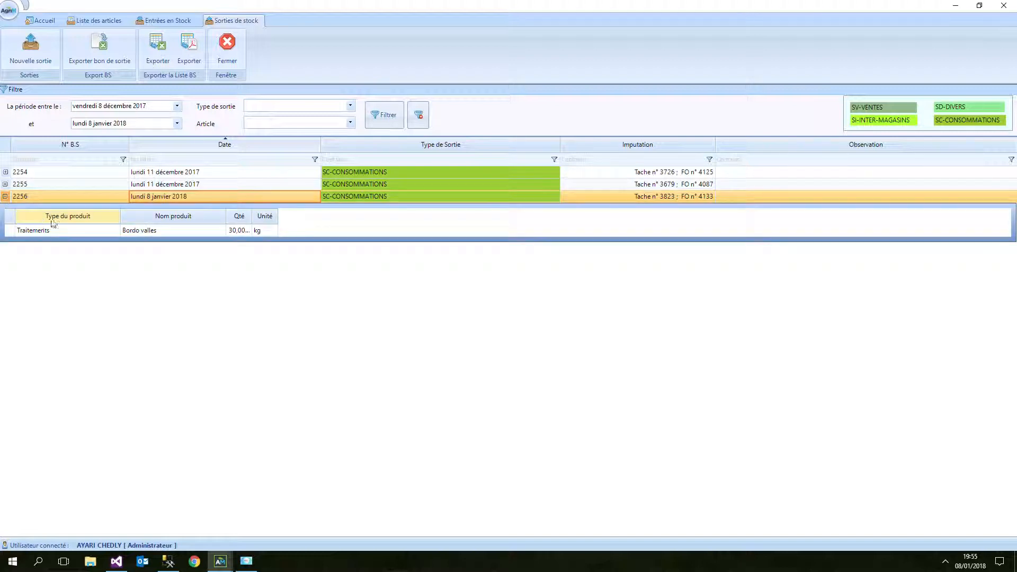
click(59, 234)
click(175, 230)
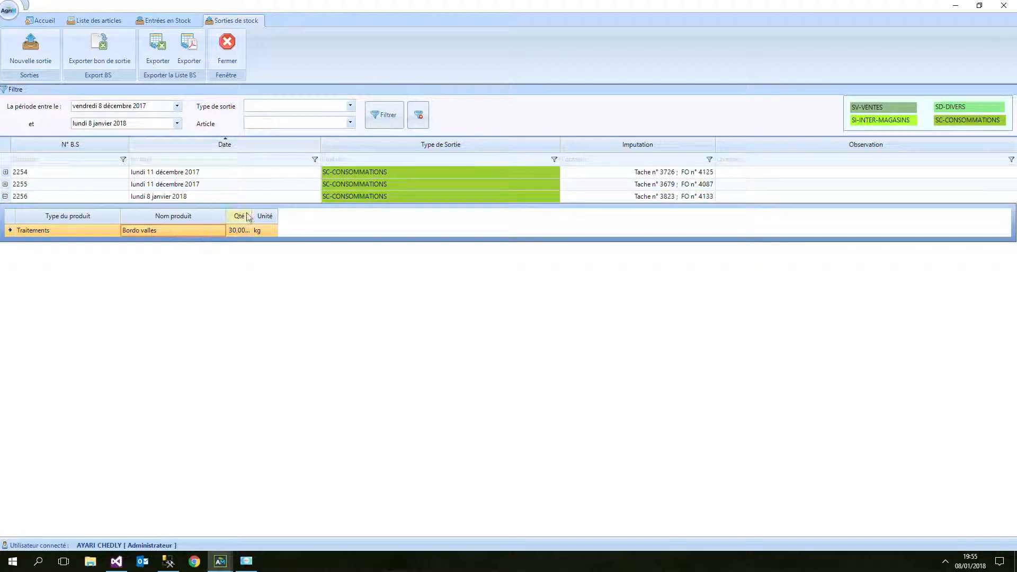
drag(252, 216, 290, 232)
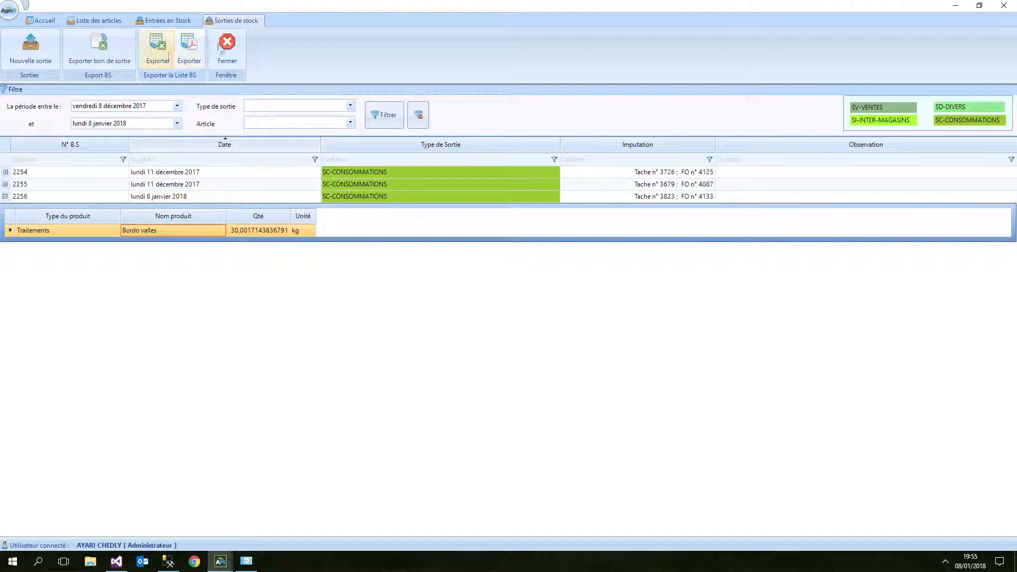
click(227, 46)
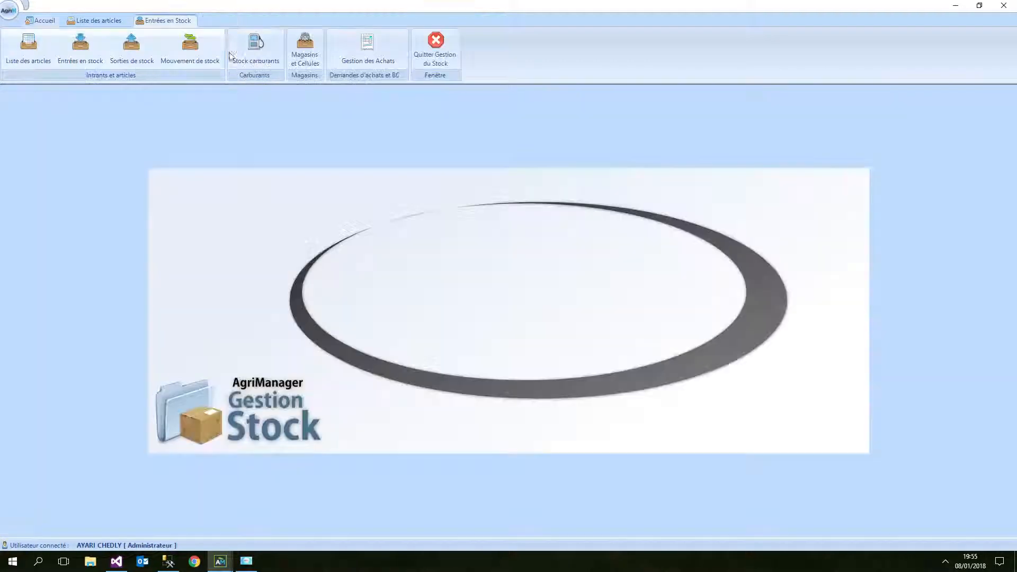
Step: Open the fuel stock, review the fuel types available for a new fuel entry, and leave the entry form without saving
click(256, 45)
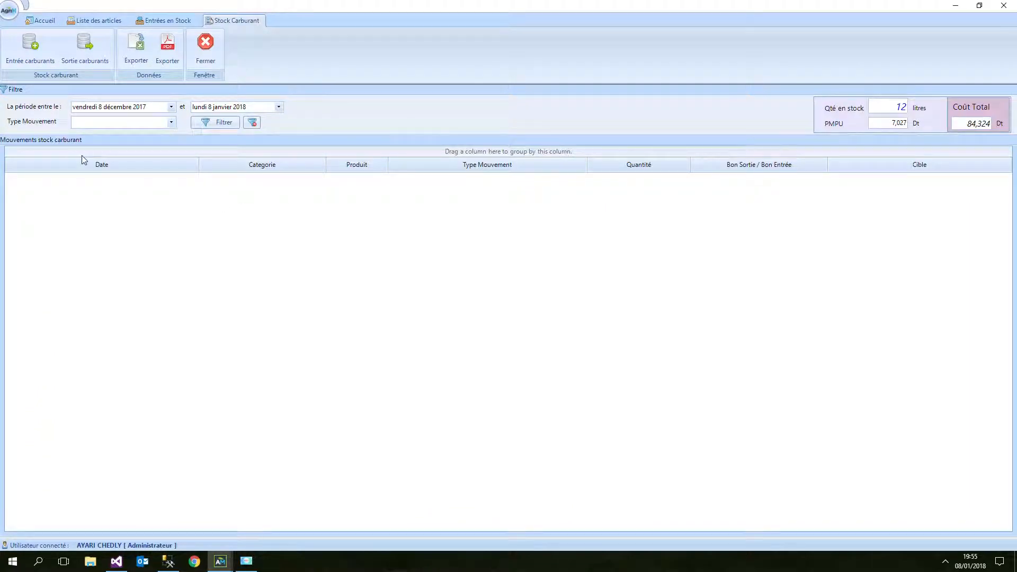
click(26, 50)
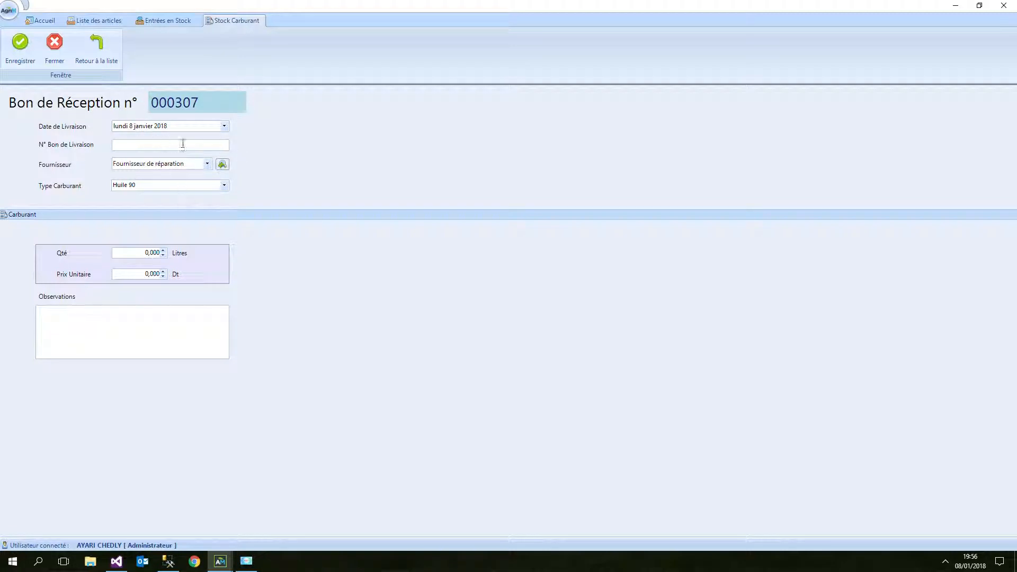
click(223, 187)
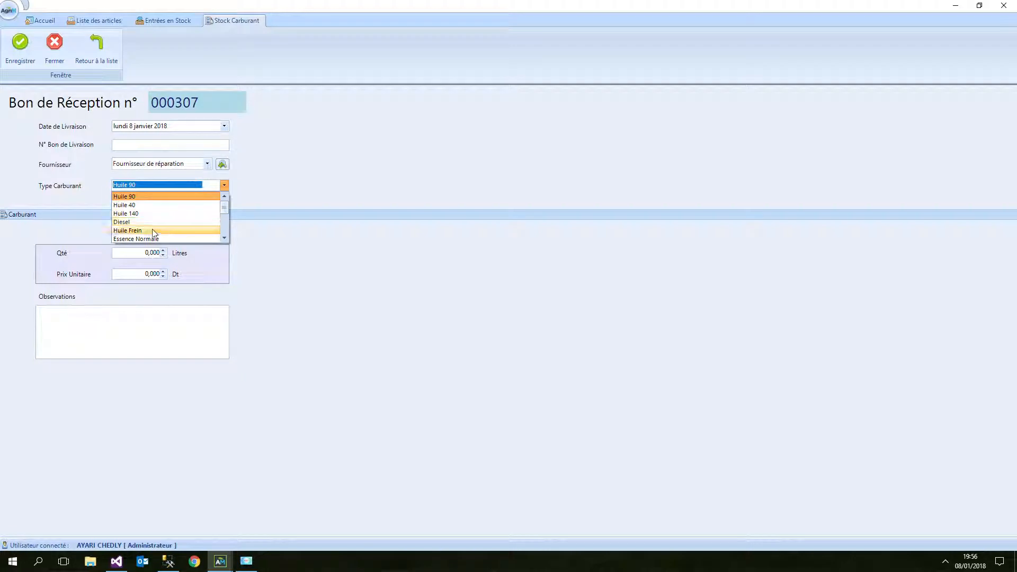
scroll(168, 228, down, 3)
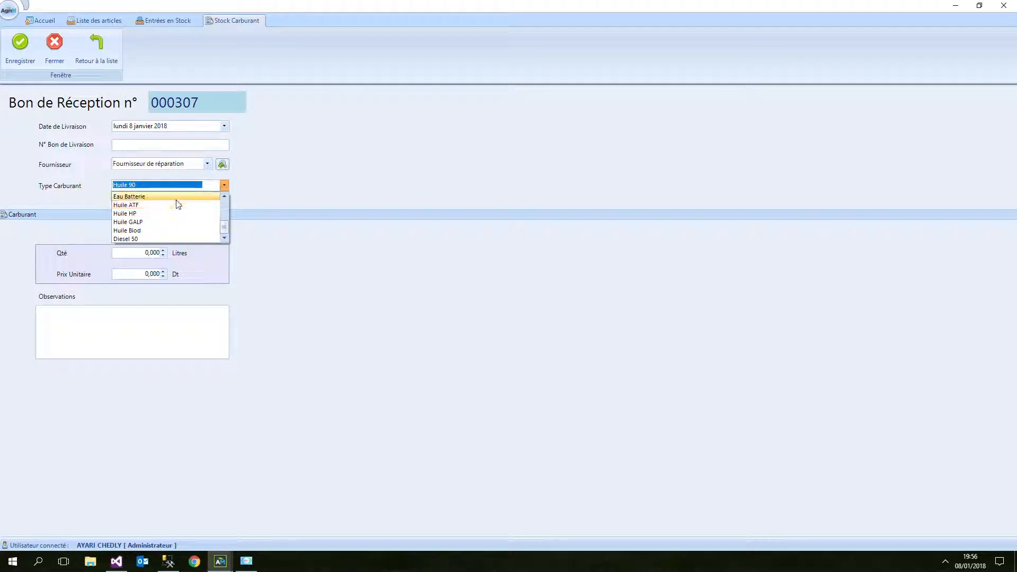
drag(224, 229, 227, 204)
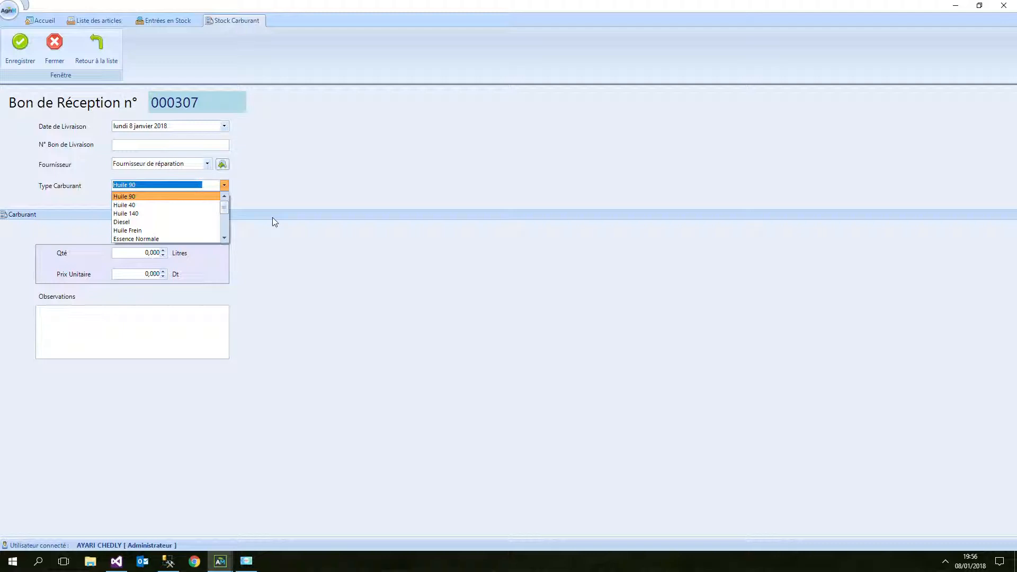
click(295, 203)
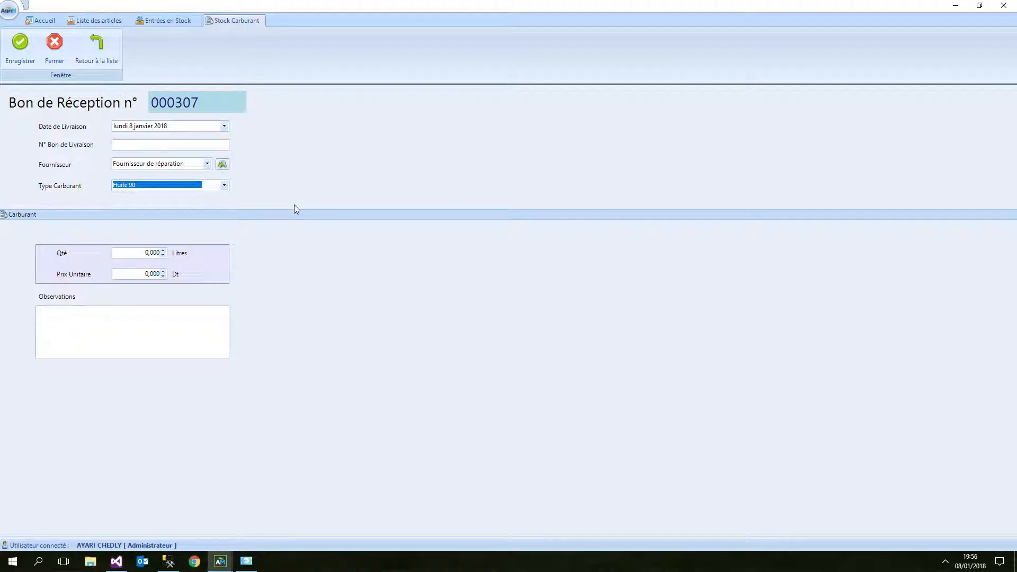
click(152, 253)
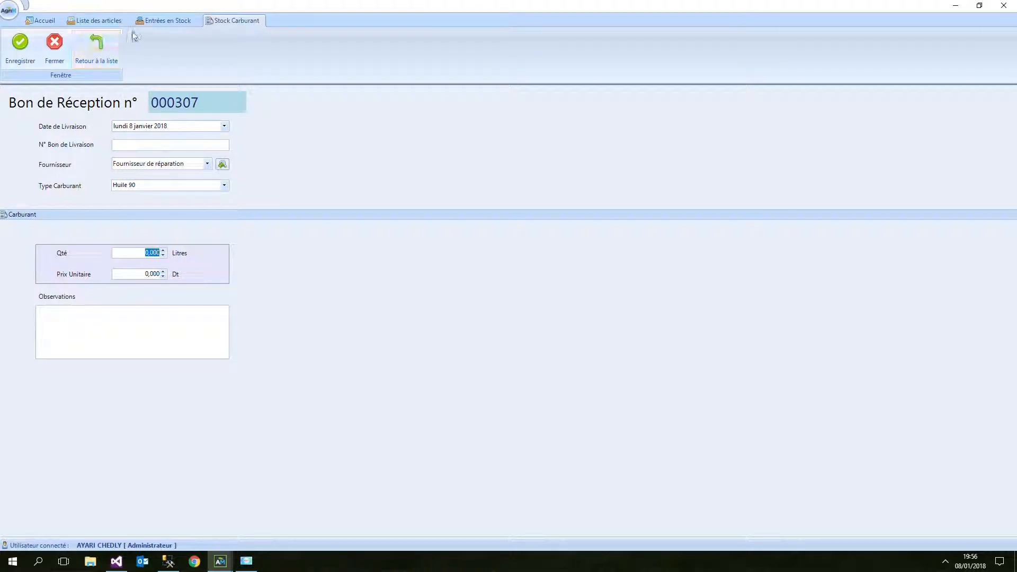
click(111, 43)
click(493, 312)
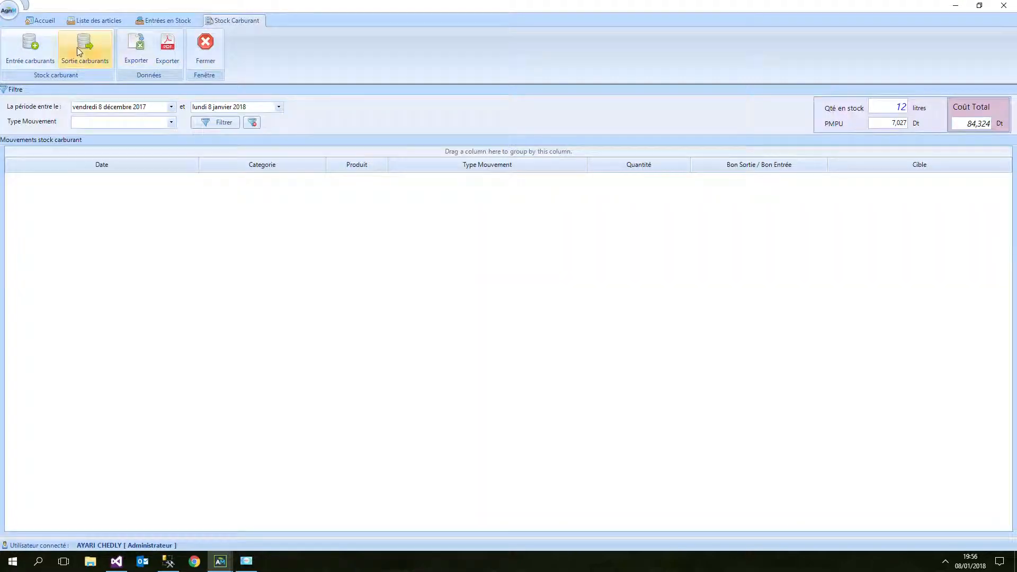
Step: View the fuel issue form and its list of machines and tractors, and leave it without saving
click(80, 49)
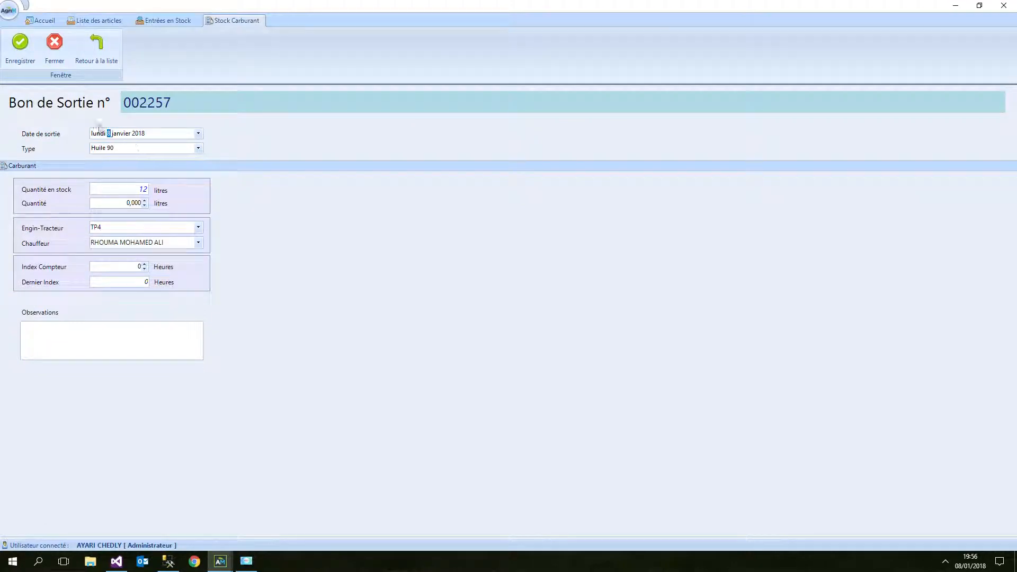
click(198, 227)
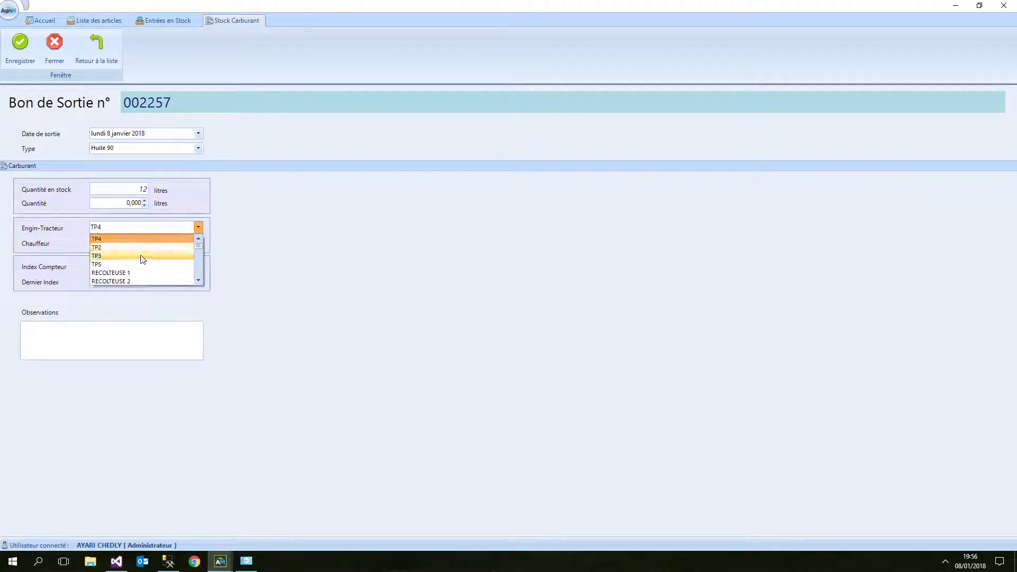
click(199, 280)
click(199, 281)
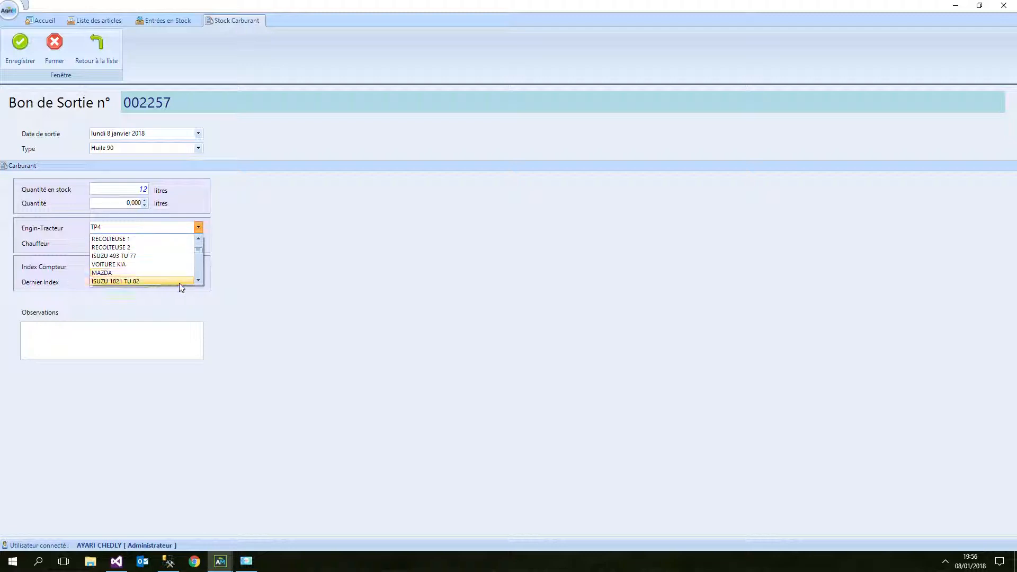
click(200, 281)
click(200, 281)
click(201, 282)
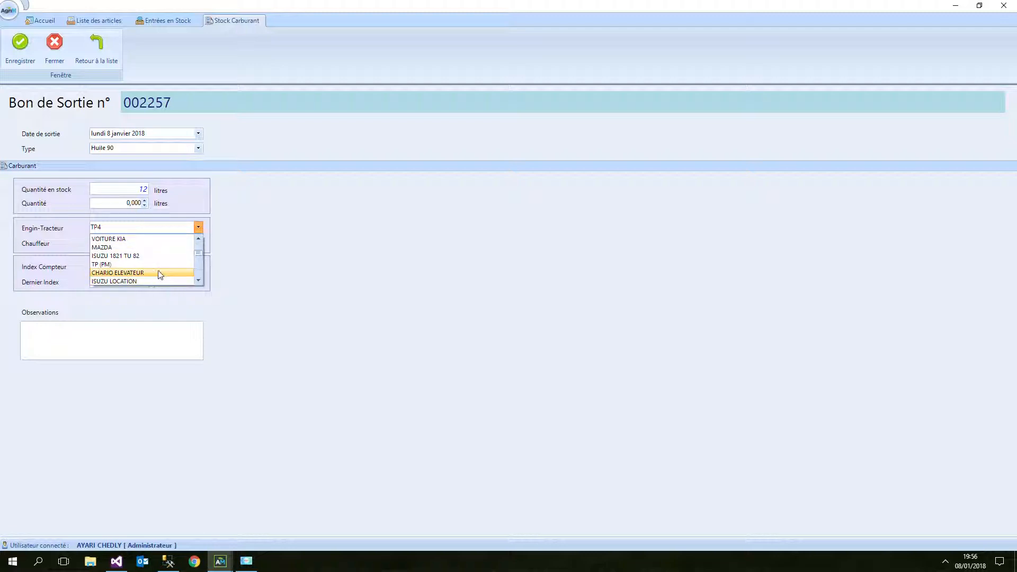
click(311, 260)
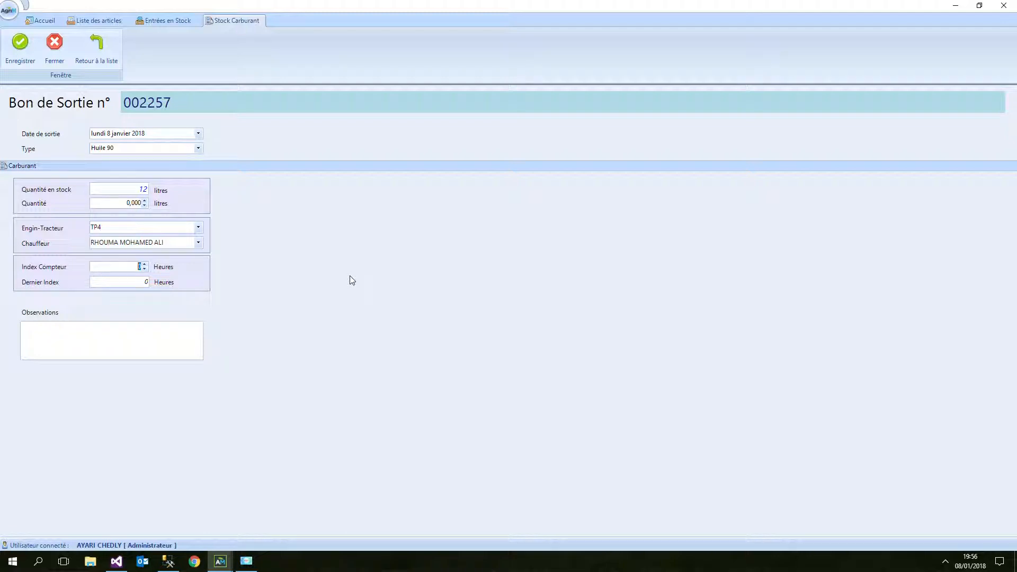
click(93, 44)
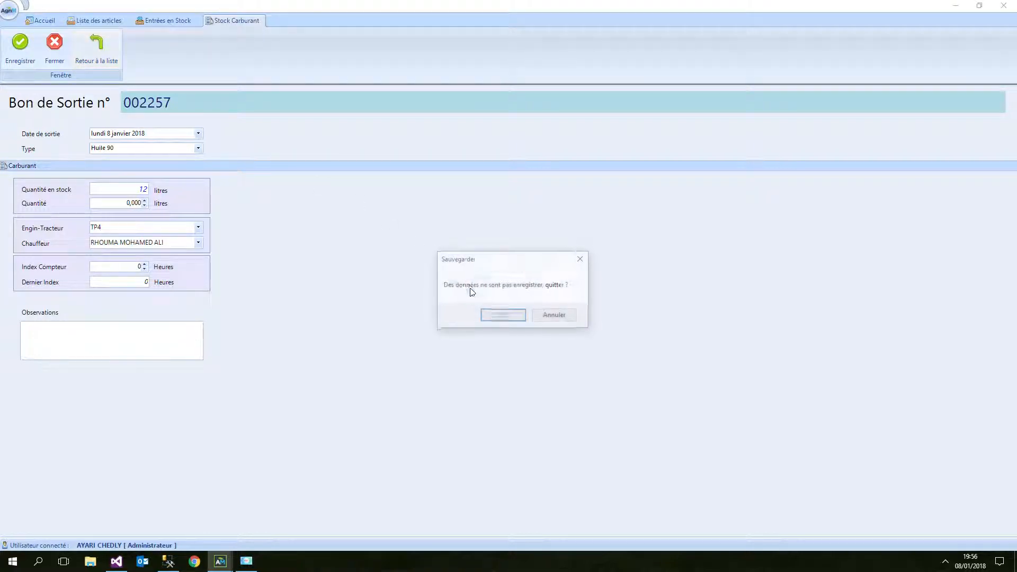
click(502, 316)
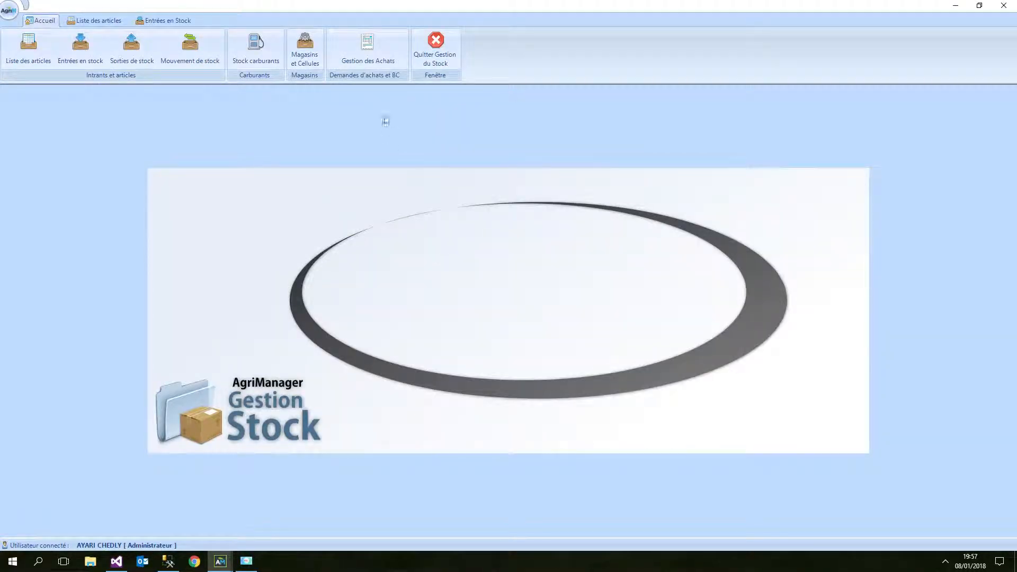
Step: View the purchase request list, and check the minimum stock set for the 24D and Agriatech treatments in the article list
click(367, 48)
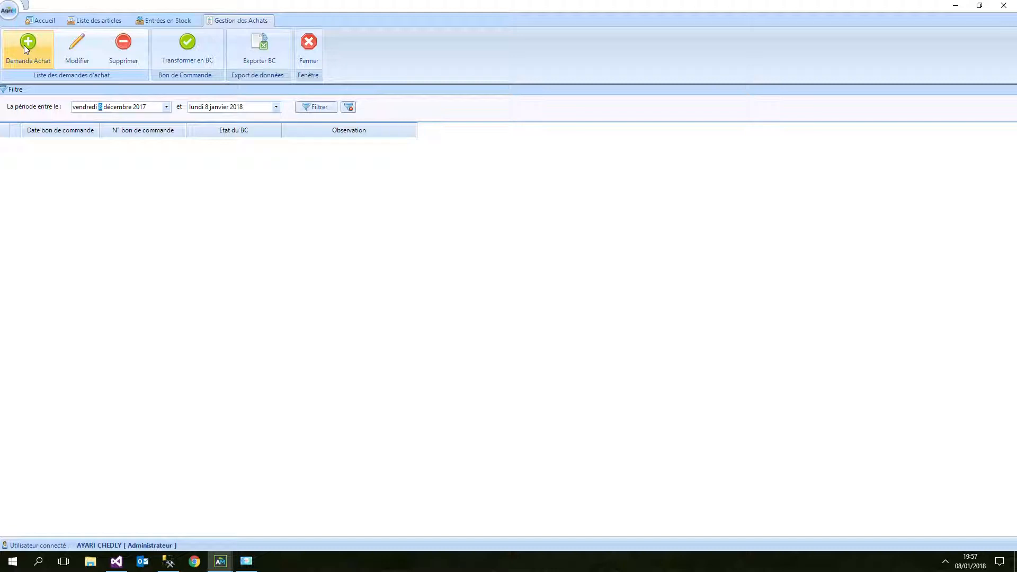
click(40, 21)
click(28, 47)
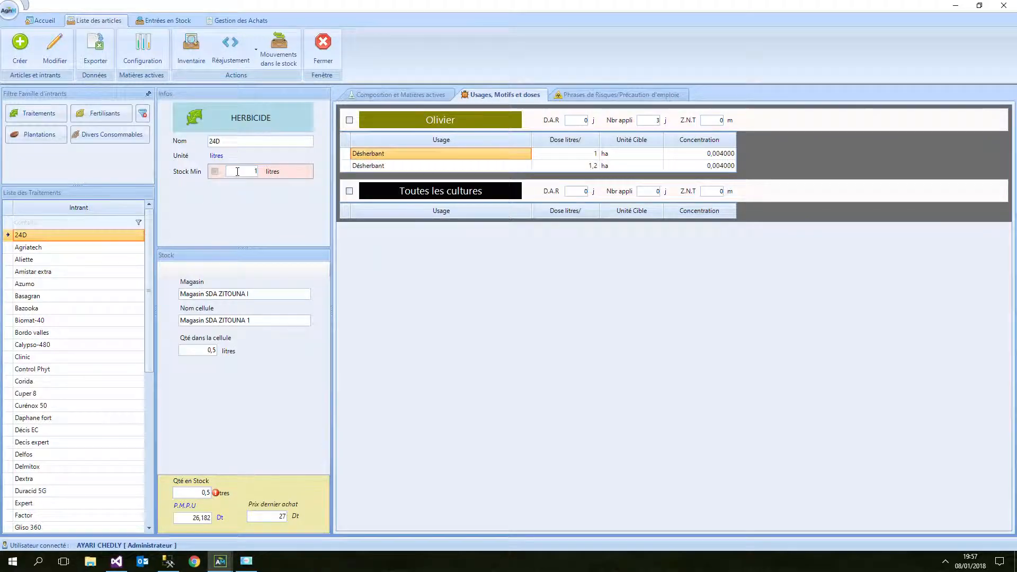
click(237, 171)
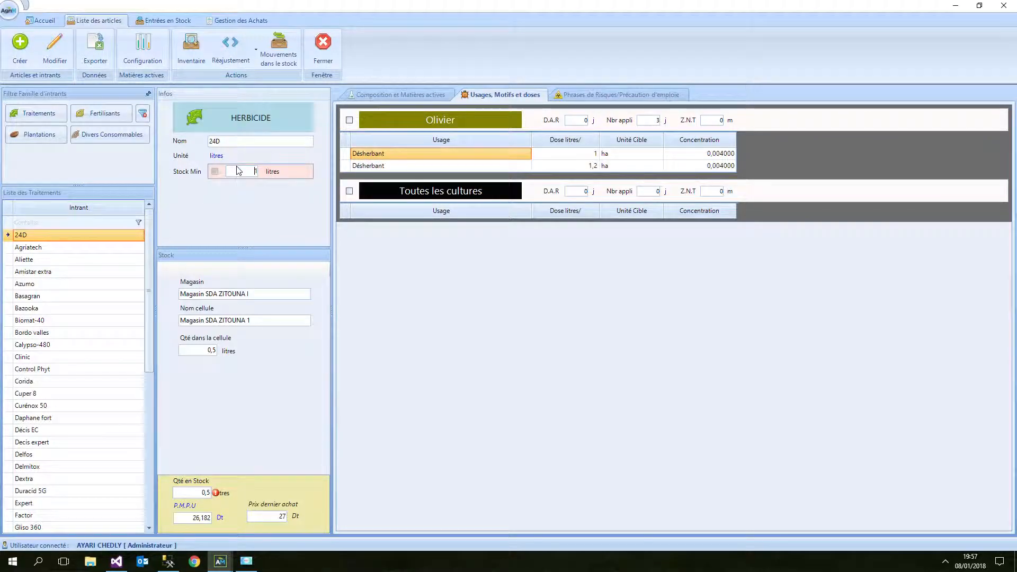
click(75, 249)
click(269, 172)
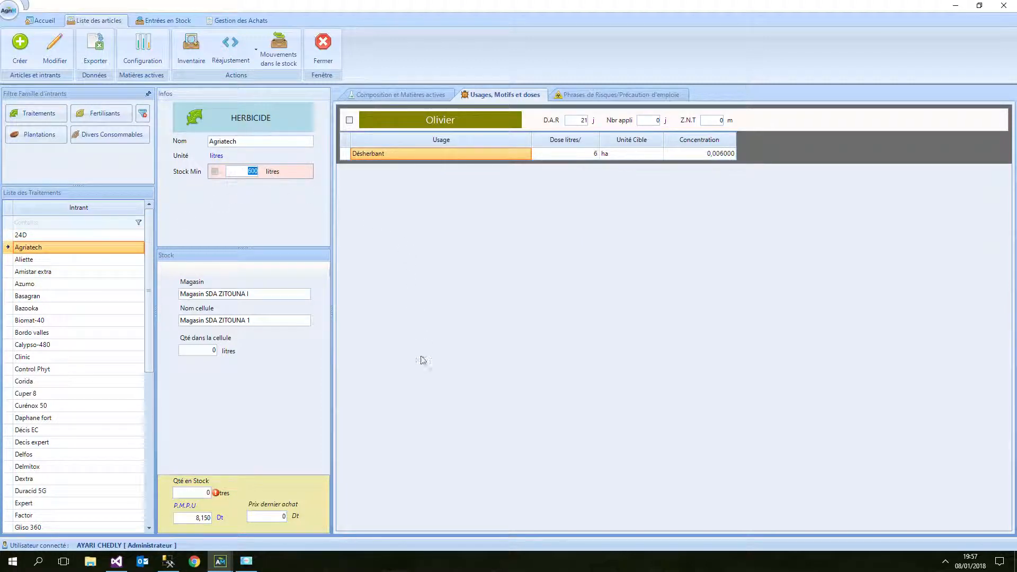
Step: Bring up the AgriManager home window and examine the minimum-stock alerts for Nitrate De Calcium under Mes Alertes
click(944, 562)
click(946, 561)
click(945, 561)
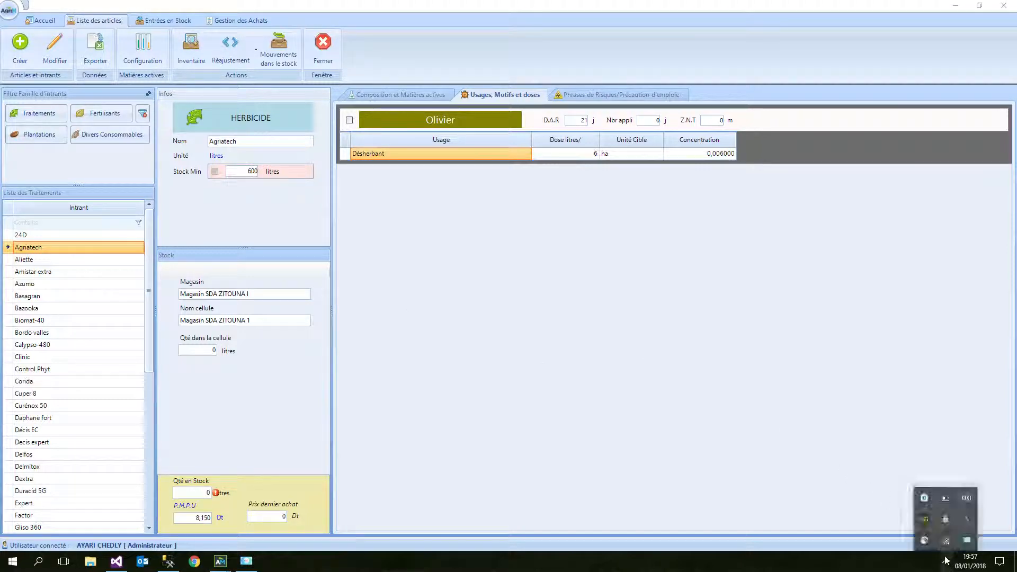
click(968, 516)
click(453, 254)
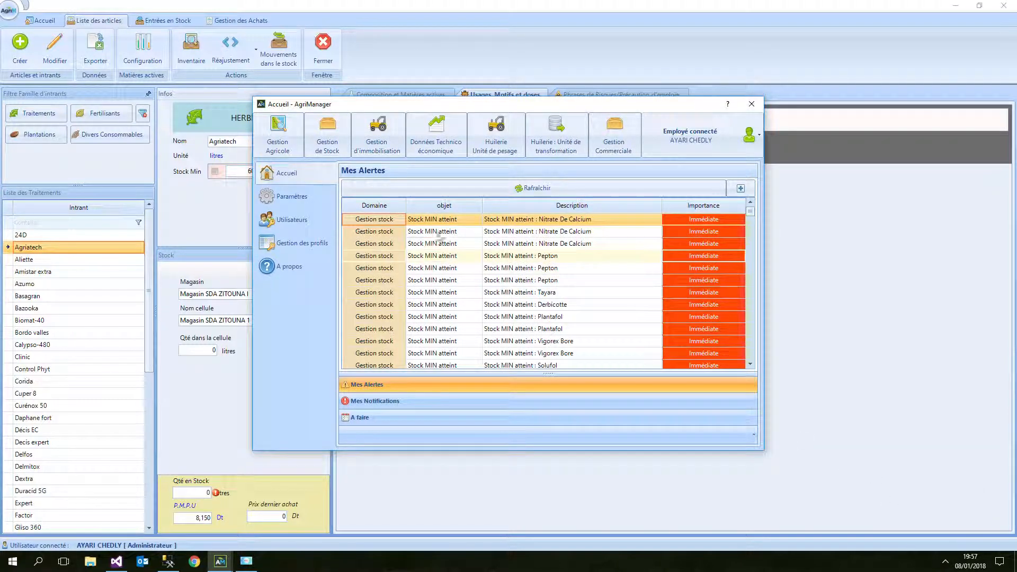
click(442, 232)
click(440, 220)
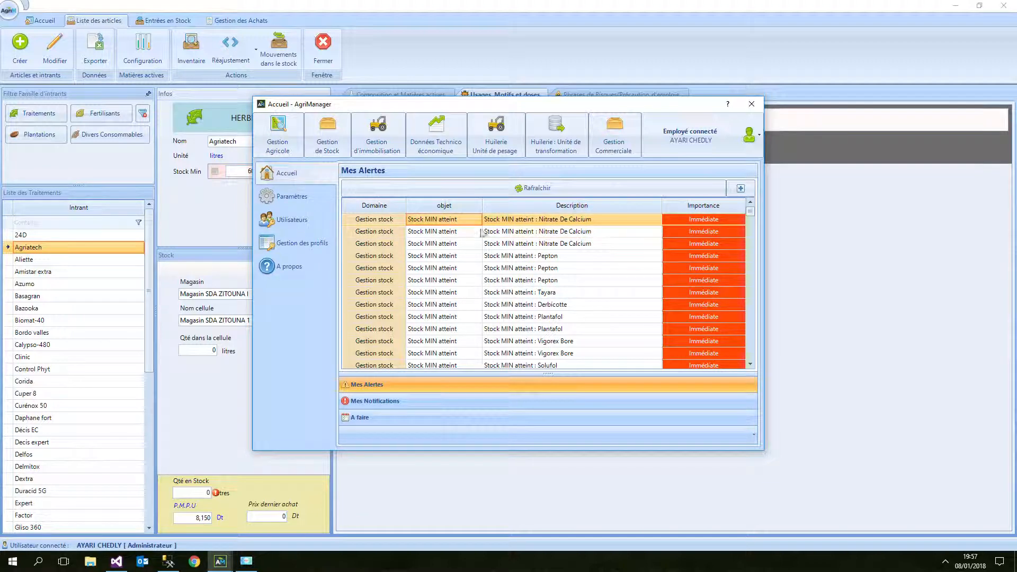
click(428, 234)
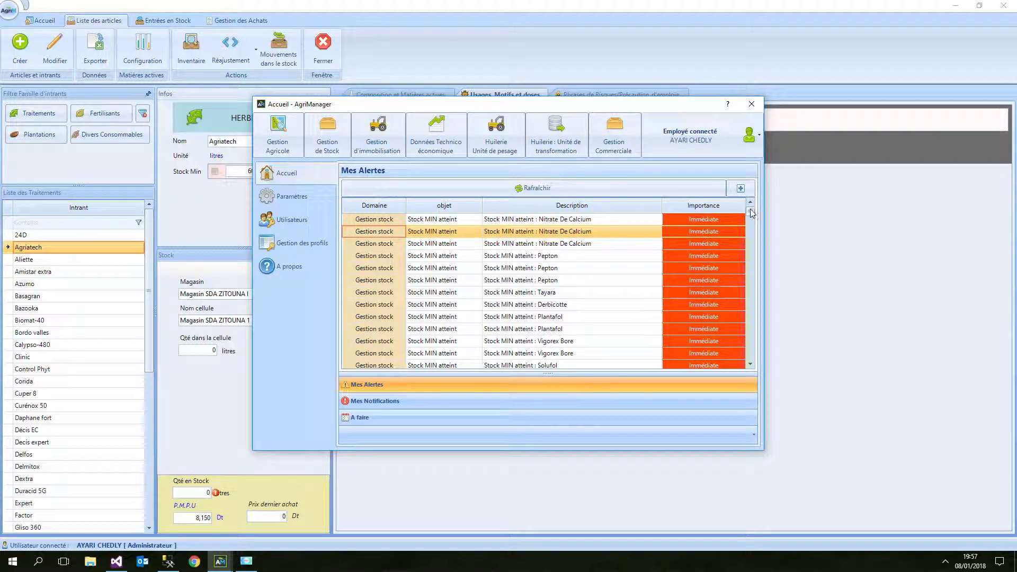
Step: Examine the remaining alerts for unvalidated daily tasks, missing DAR values and minimum stock levels
drag(750, 213, 750, 274)
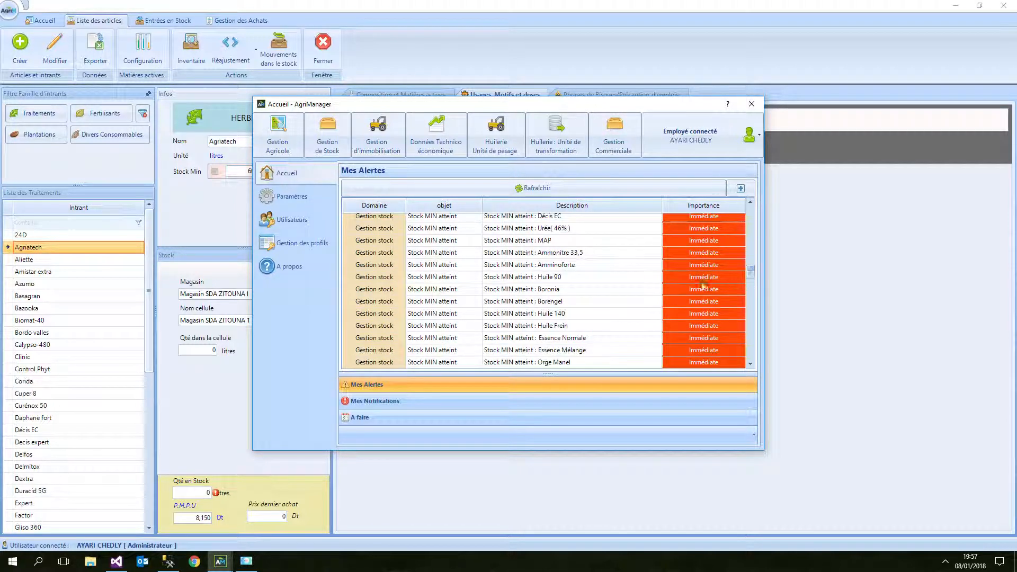
scroll(543, 291, down, 5)
click(450, 249)
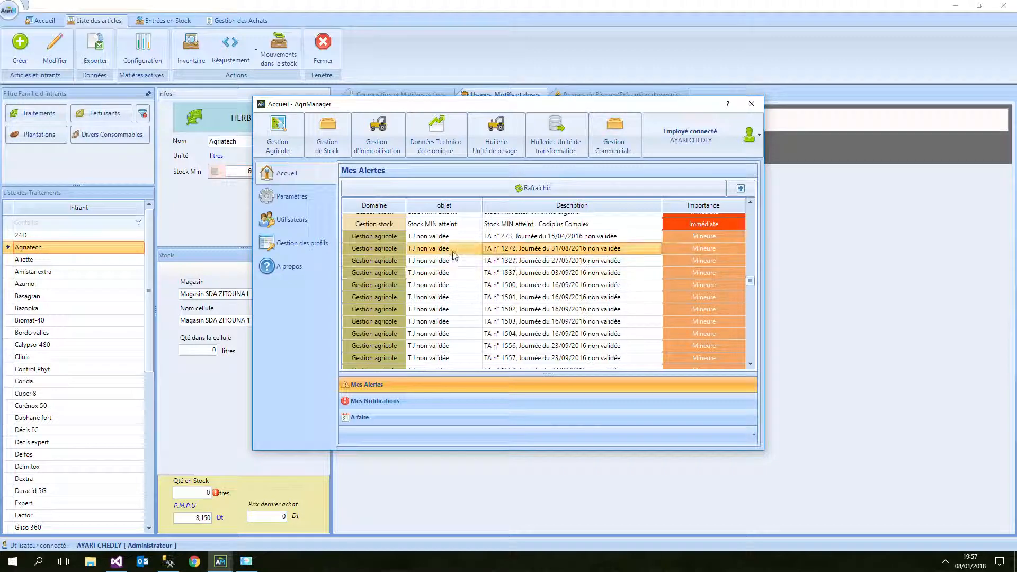
click(417, 251)
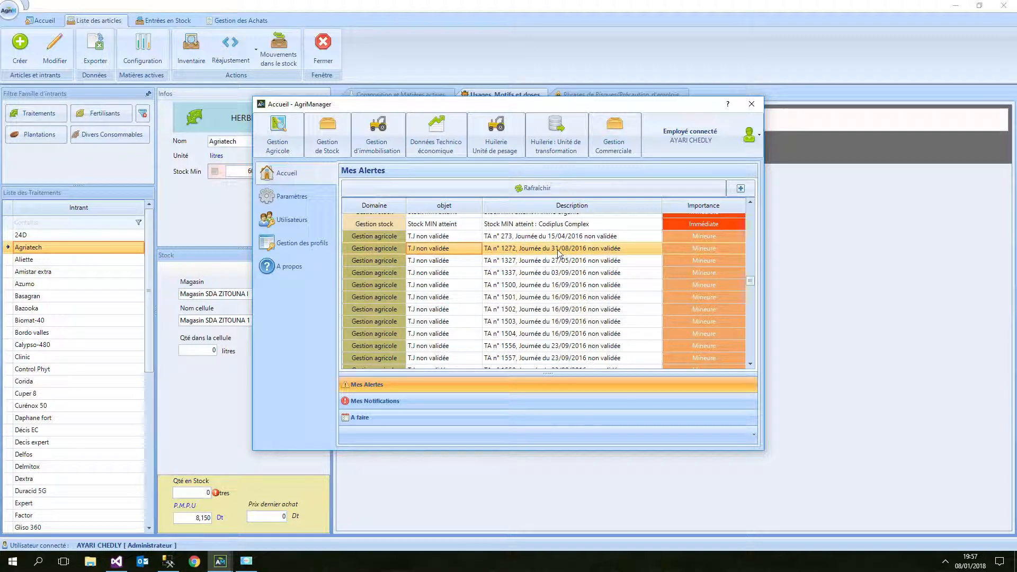
drag(750, 282, 744, 333)
click(401, 308)
scroll(515, 317, down, 2)
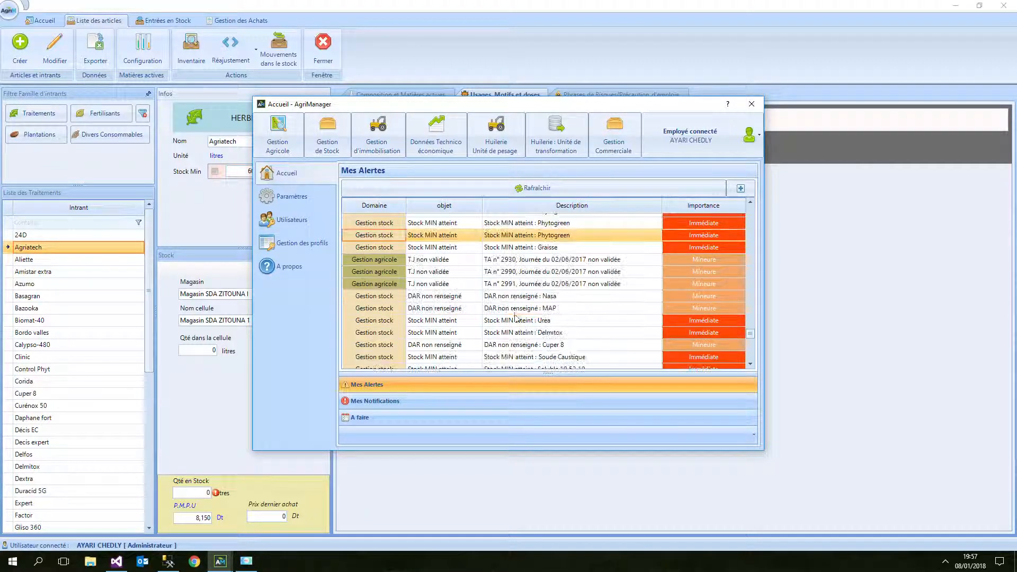
scroll(515, 317, down, 4)
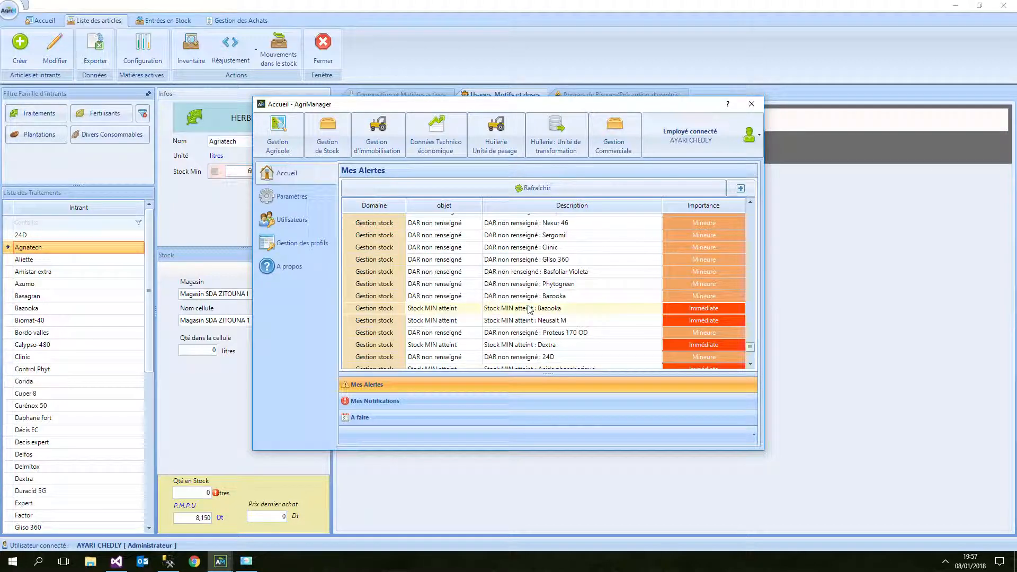
Step: View the actions and importance levels available for the Nexur 46 missing-DAR alert, and leave them without applying any
click(692, 226)
right_click(710, 227)
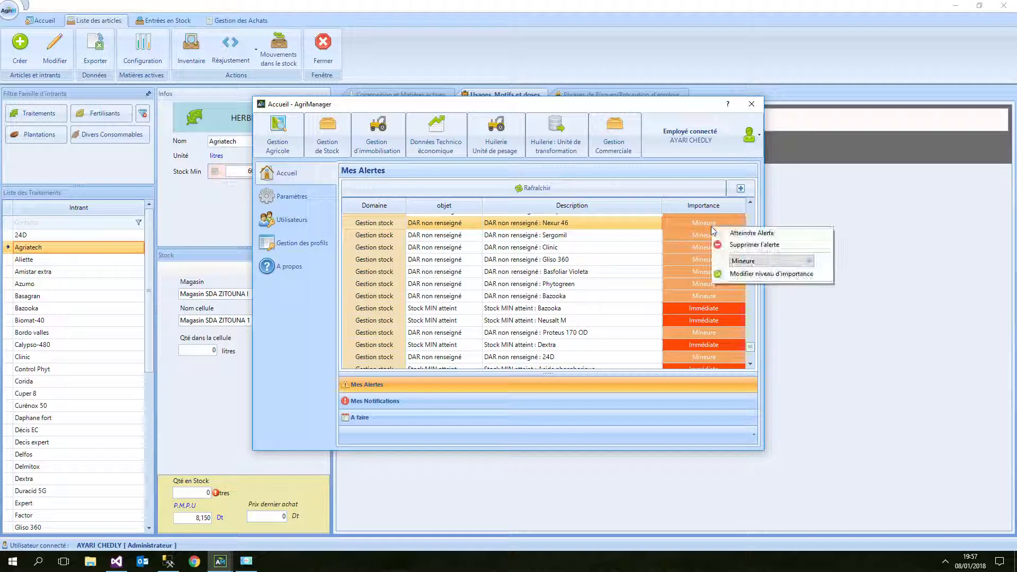
click(772, 261)
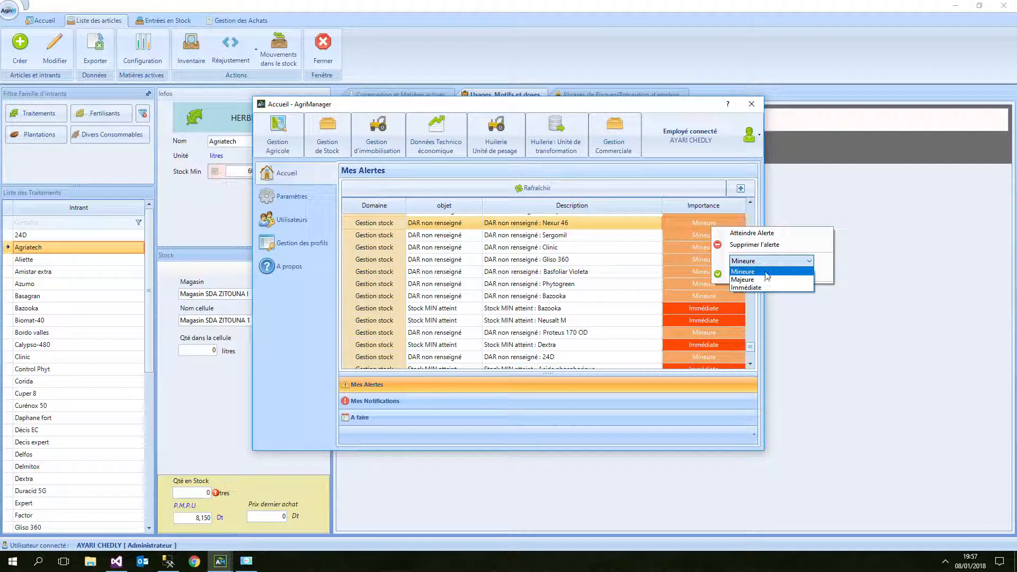
click(694, 240)
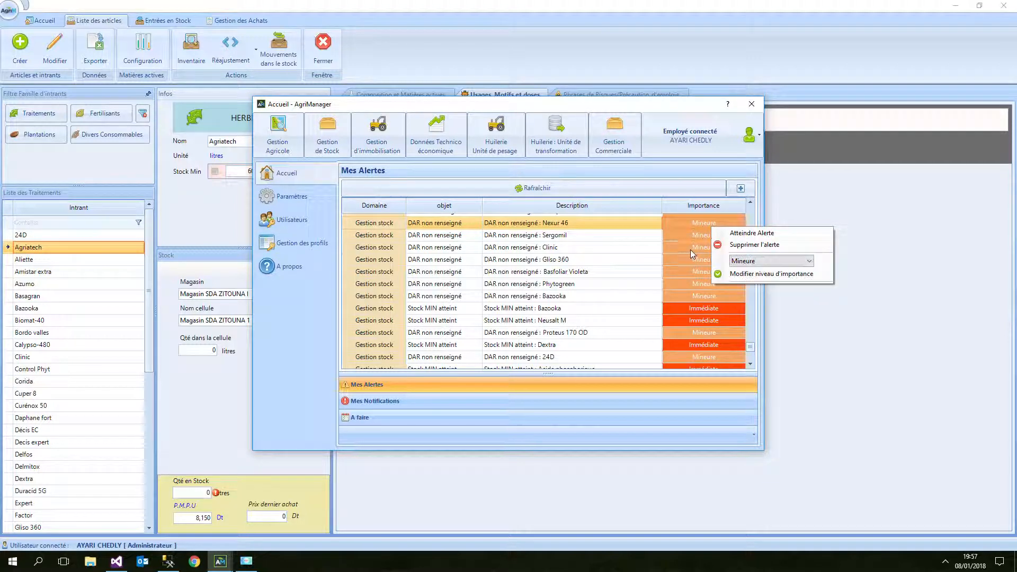
click(593, 284)
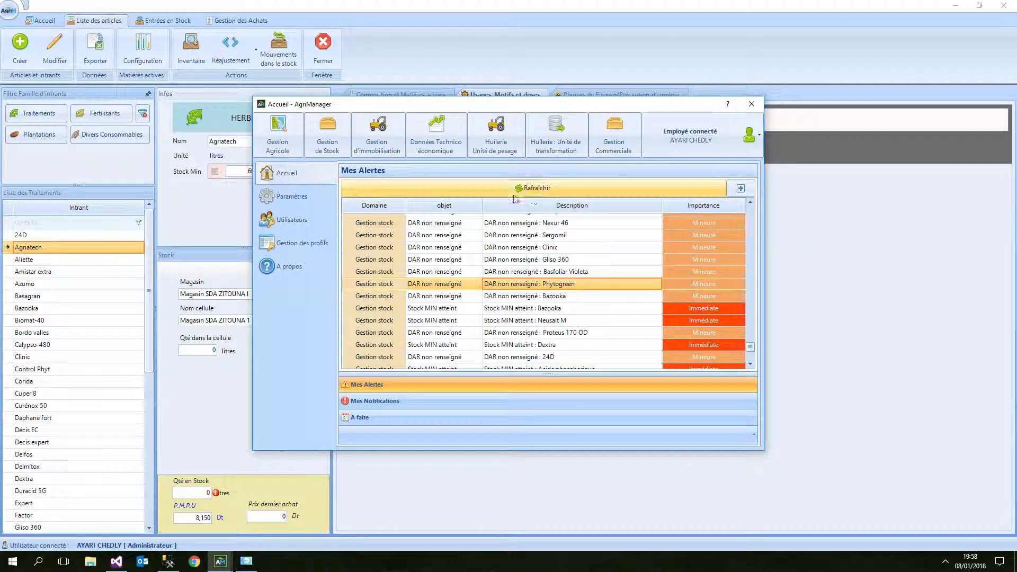
Step: Return to the stock window, close the article list and quit the stock management module
click(855, 303)
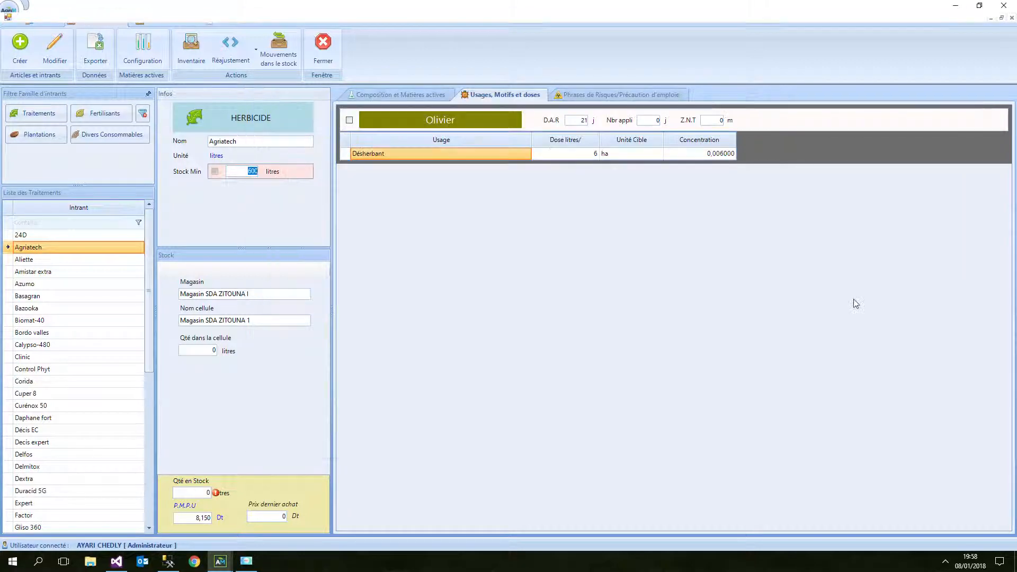
click(322, 51)
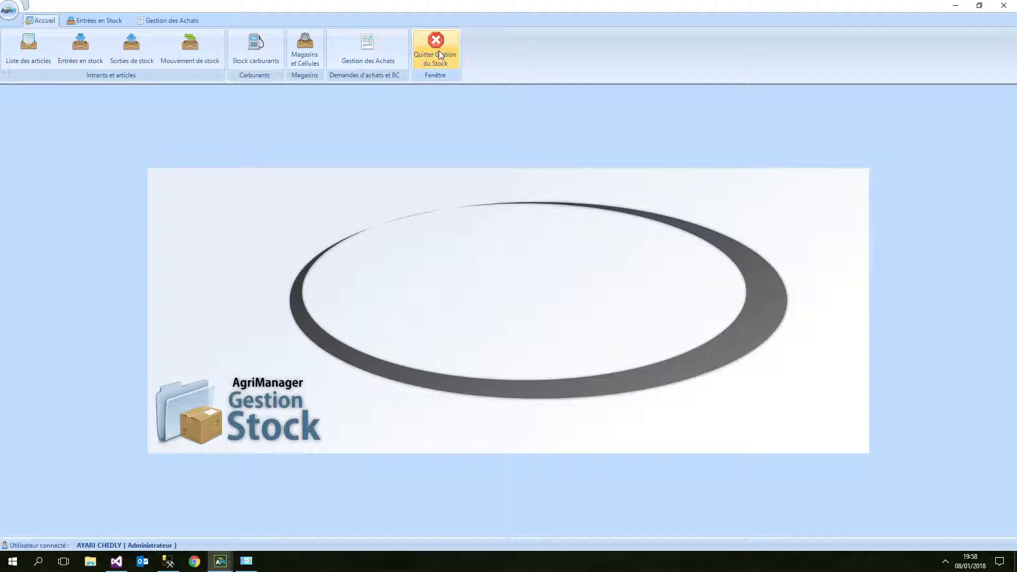
click(439, 52)
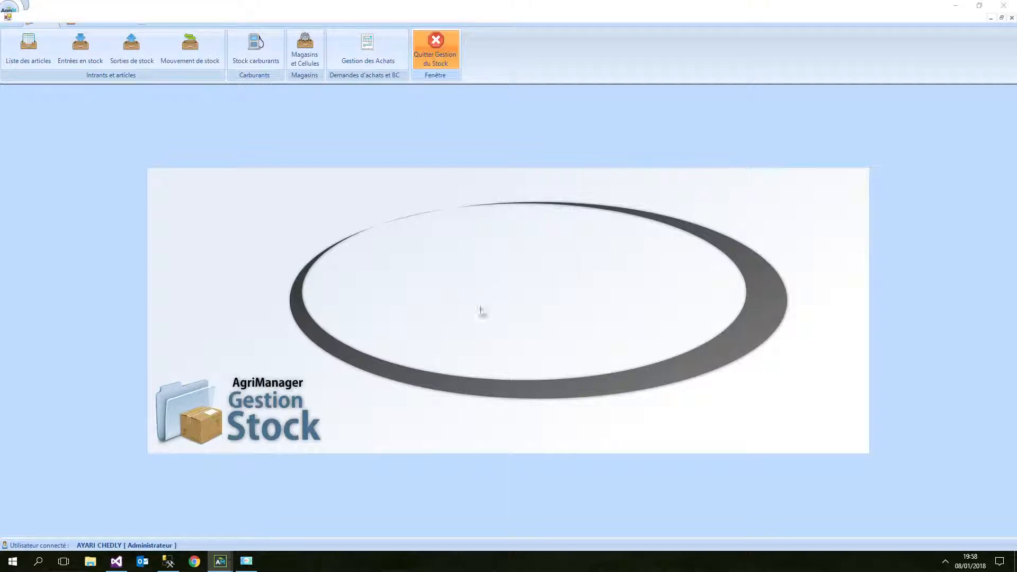
click(491, 317)
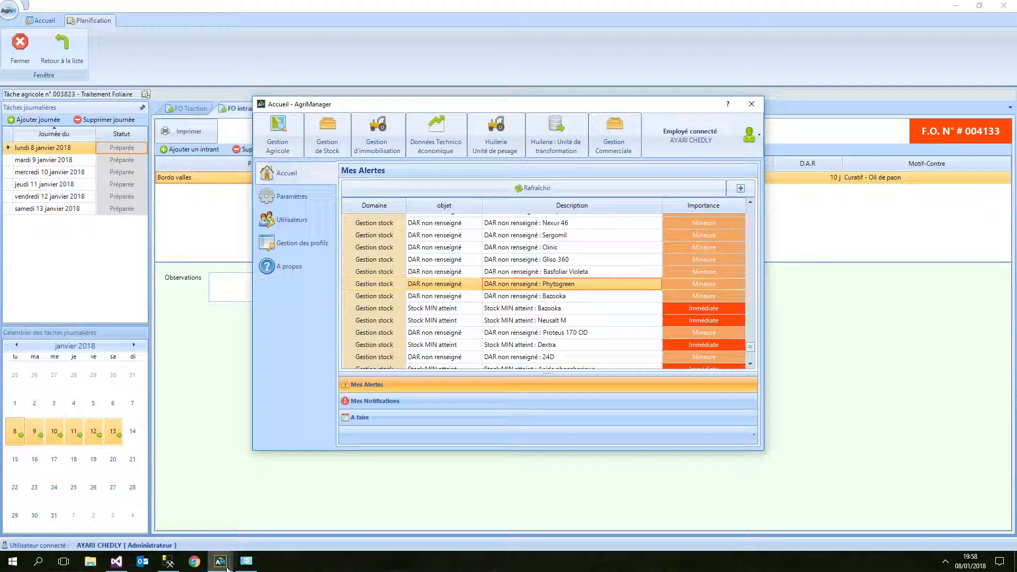